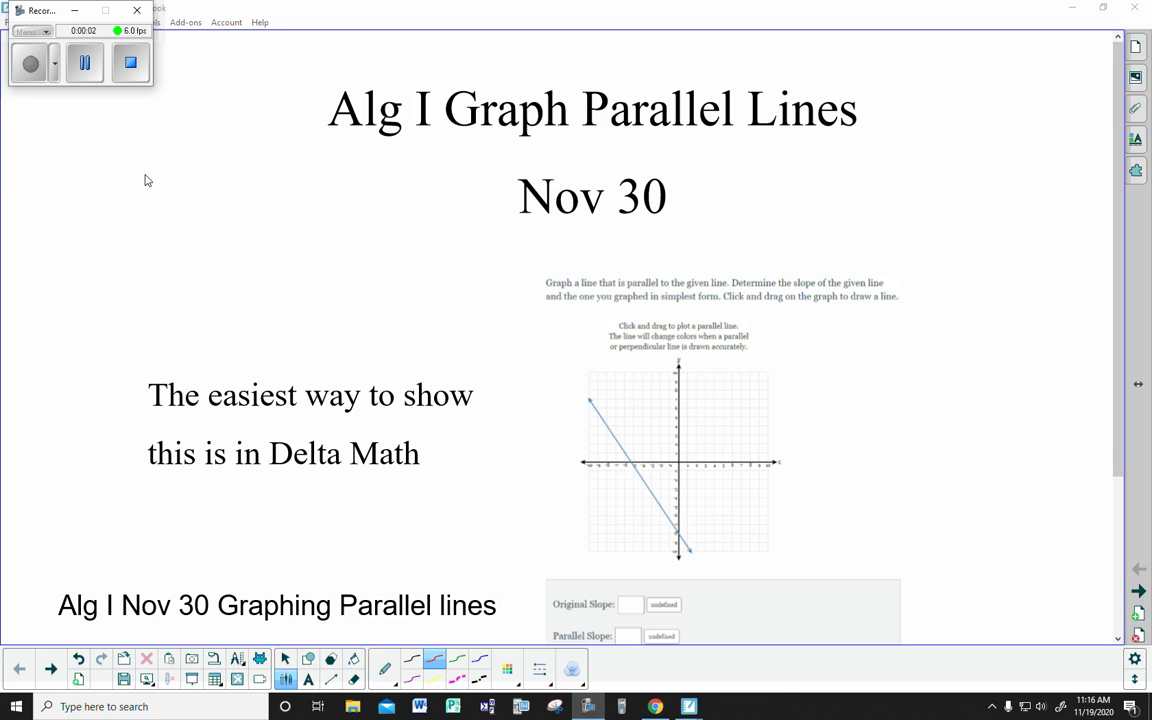
Switch to the DeltaMath problem in Chrome and examine the given line, its graph and the two slope fields
{"action": "left_click", "coordinate": [74, 11]}
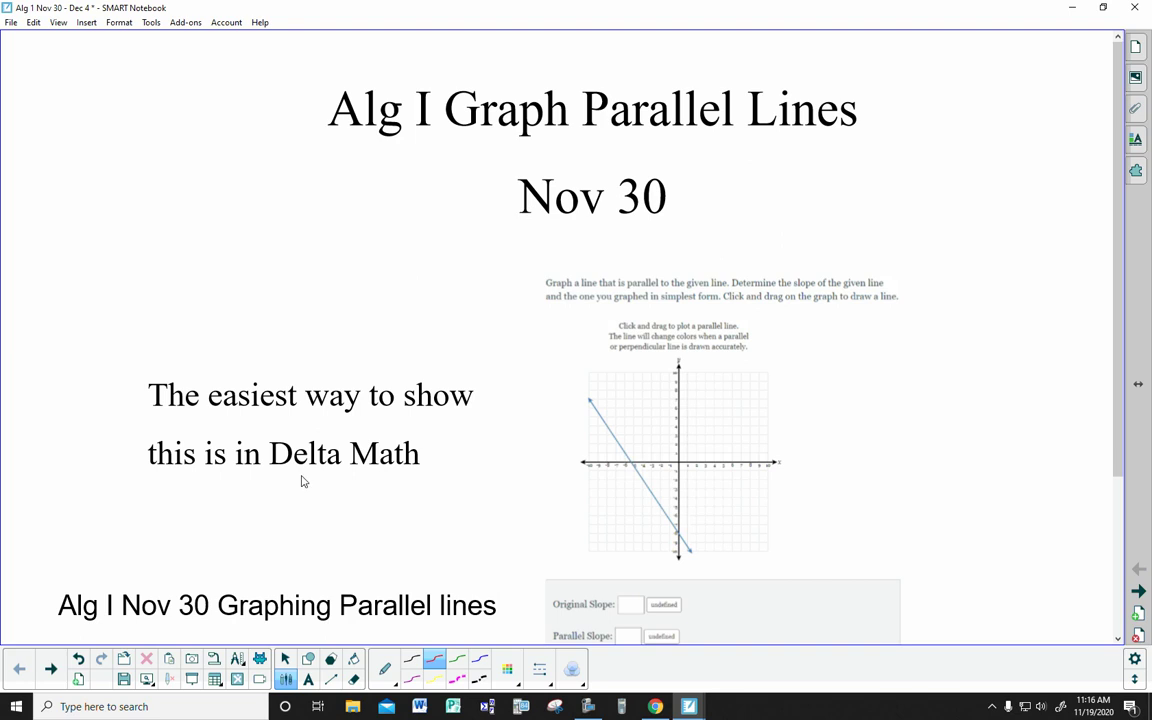
{"action": "scroll", "coordinate": [600, 332], "scroll_direction": "down", "scroll_amount": 1}
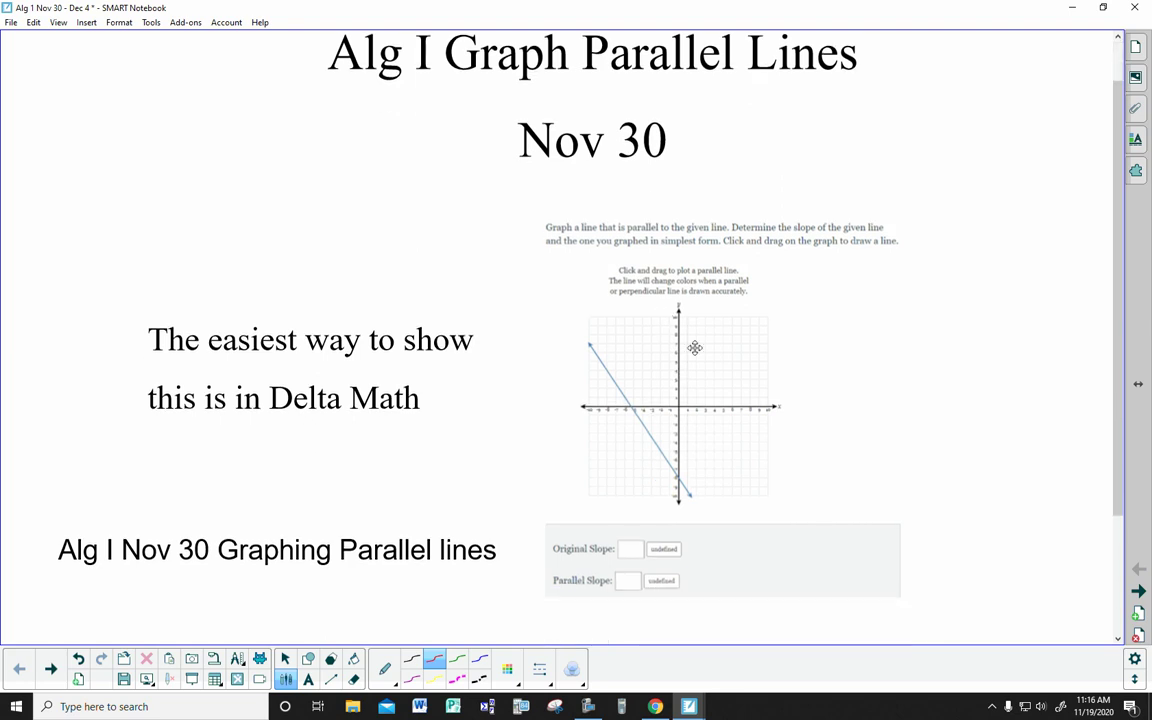
{"action": "left_click", "coordinate": [653, 704]}
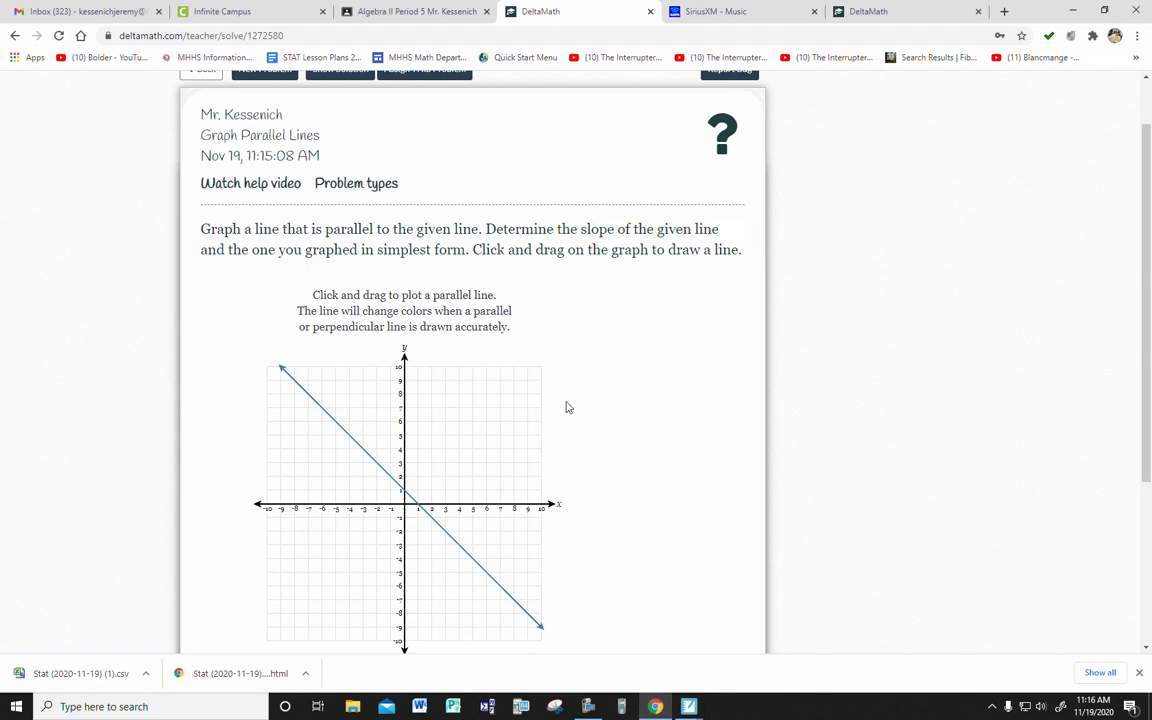
{"action": "scroll", "coordinate": [566, 406], "scroll_direction": "down", "scroll_amount": 2}
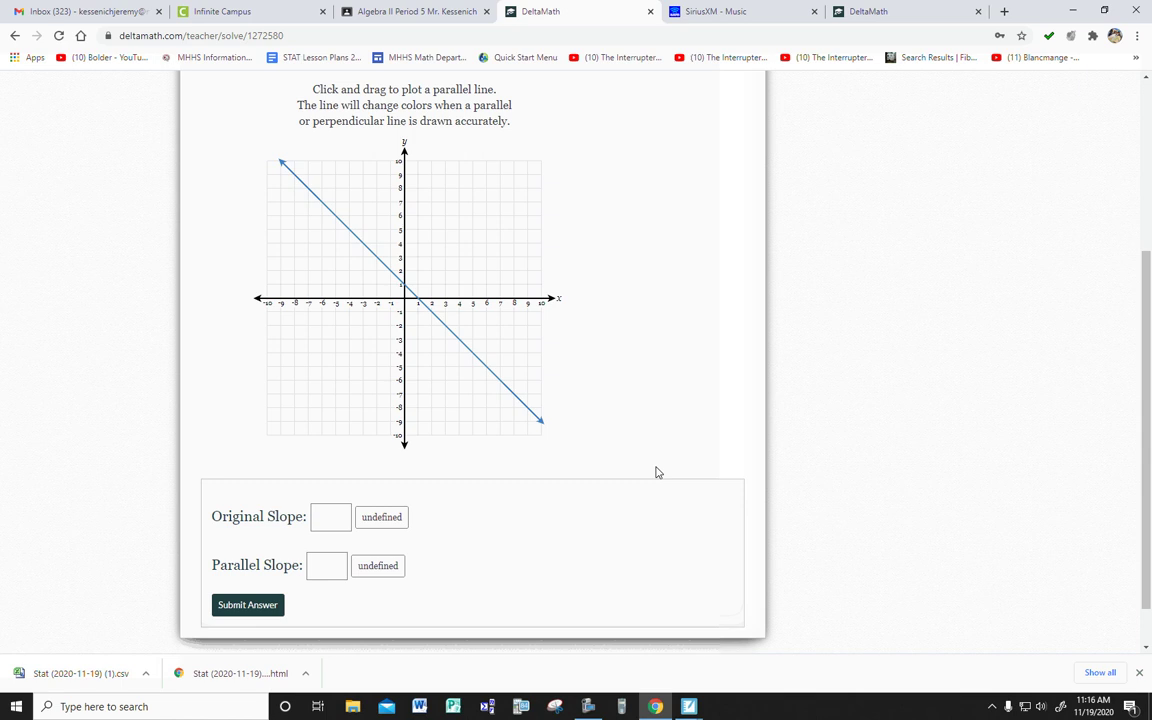
{"action": "scroll", "coordinate": [657, 468], "scroll_direction": "up", "scroll_amount": 2}
{"action": "scroll", "coordinate": [658, 467], "scroll_direction": "down", "scroll_amount": 1}
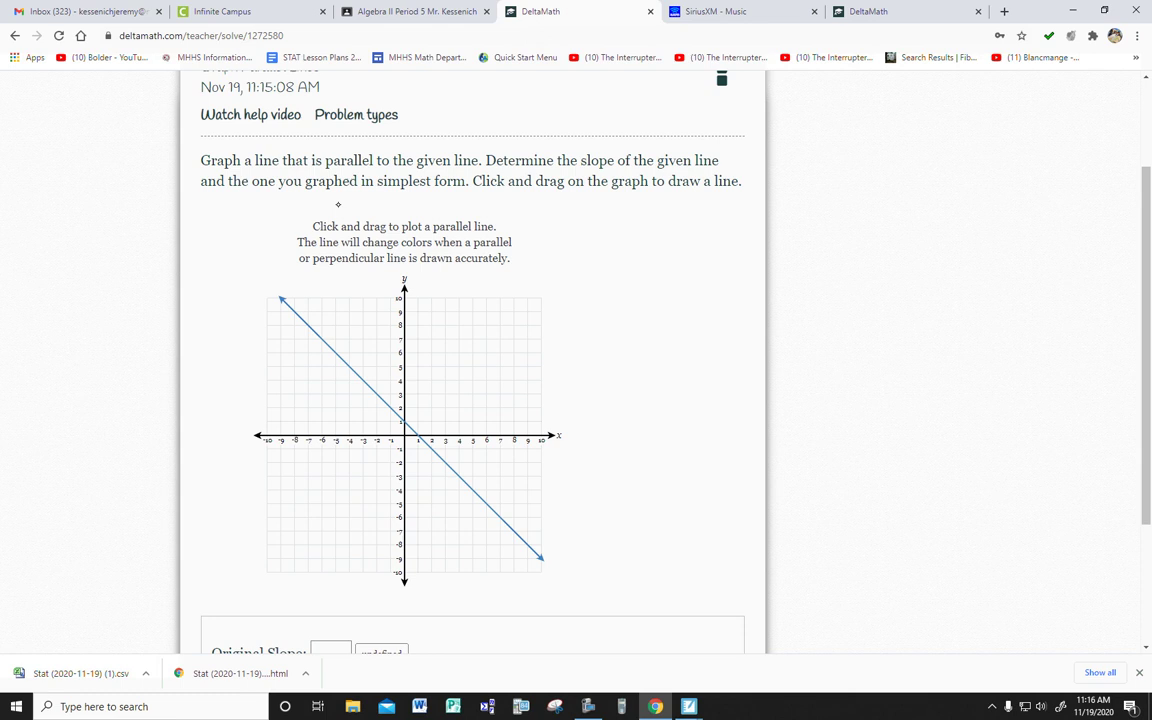
{"action": "scroll", "coordinate": [338, 204], "scroll_direction": "down", "scroll_amount": 1}
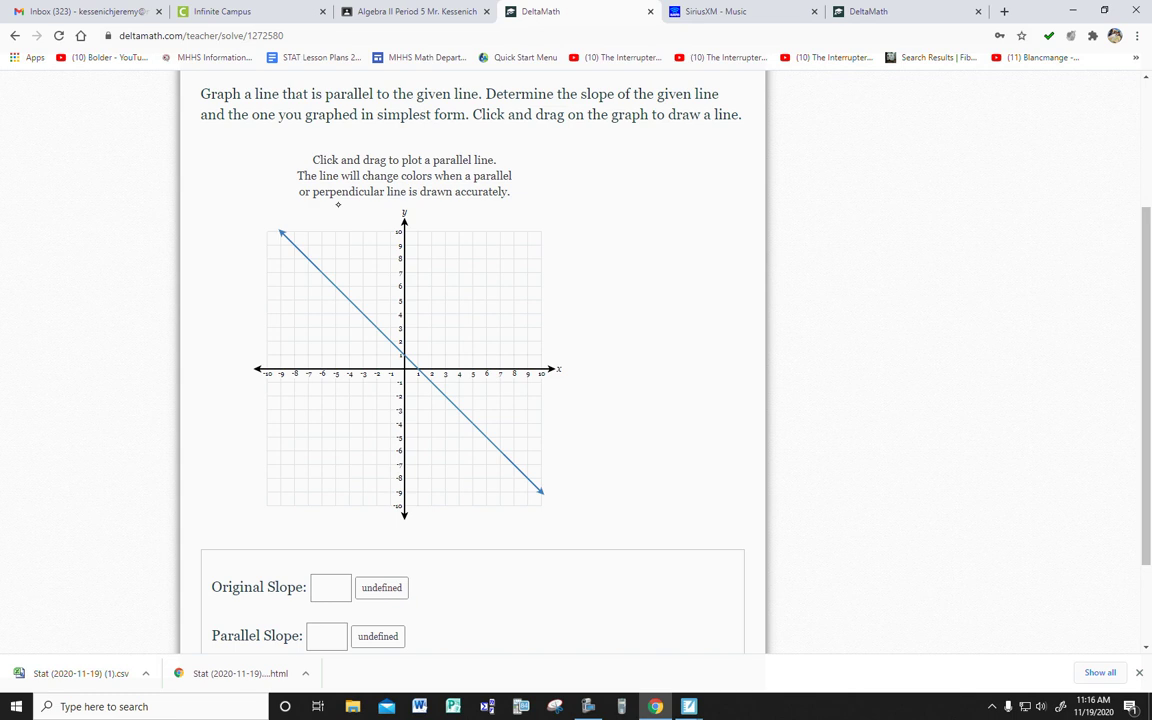
In the Alg 1 Nov 30 SMART Notebook file, handwrite Rise/Run = -1/1 = -1 in red beside the Nov 30 heading
{"action": "mouse_move", "coordinate": [688, 706]}
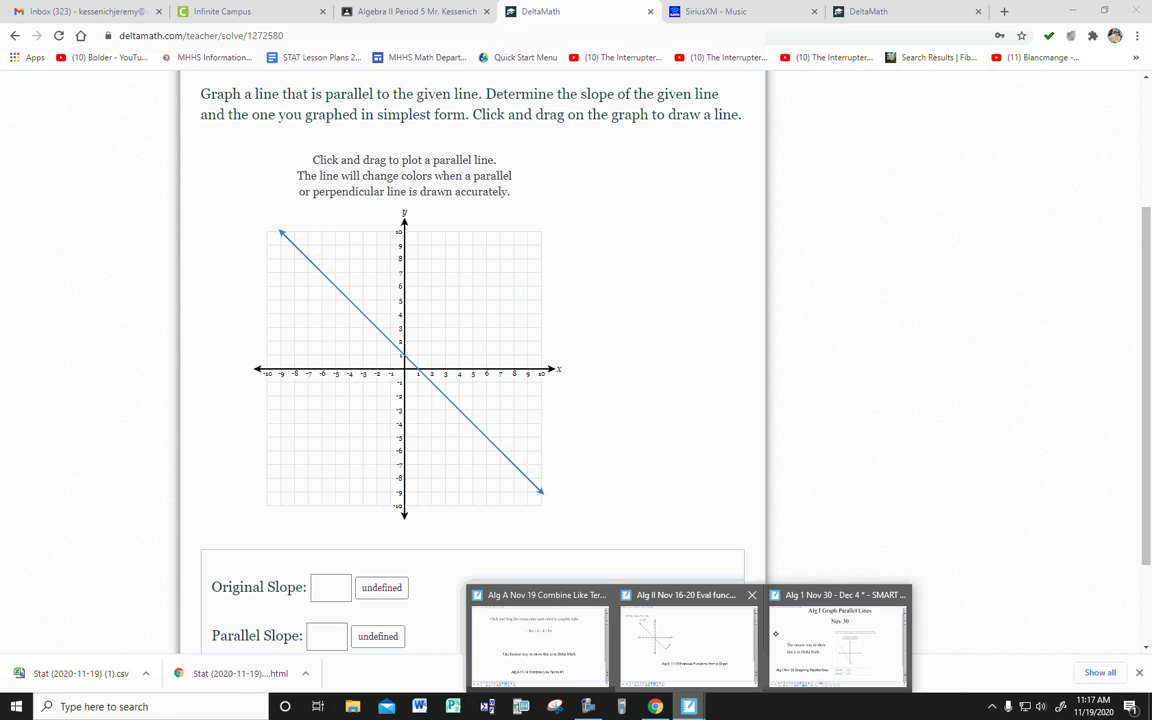
{"action": "left_click", "coordinate": [808, 631]}
{"action": "left_click_drag", "start_coordinate": [233, 149], "coordinate": [300, 145]}
{"action": "mouse_move", "coordinate": [229, 181]}
{"action": "left_mouse_down"}
{"action": "mouse_move", "coordinate": [303, 172]}
{"action": "mouse_move", "coordinate": [252, 205]}
{"action": "mouse_move", "coordinate": [280, 200]}
{"action": "mouse_move", "coordinate": [345, 154]}
{"action": "left_mouse_up"}
{"action": "left_click_drag", "start_coordinate": [329, 166], "coordinate": [380, 139]}
{"action": "mouse_move", "coordinate": [388, 125]}
{"action": "left_mouse_down"}
{"action": "mouse_move", "coordinate": [405, 163]}
{"action": "mouse_move", "coordinate": [394, 183]}
{"action": "mouse_move", "coordinate": [431, 151]}
{"action": "mouse_move", "coordinate": [466, 152]}
{"action": "left_mouse_up"}
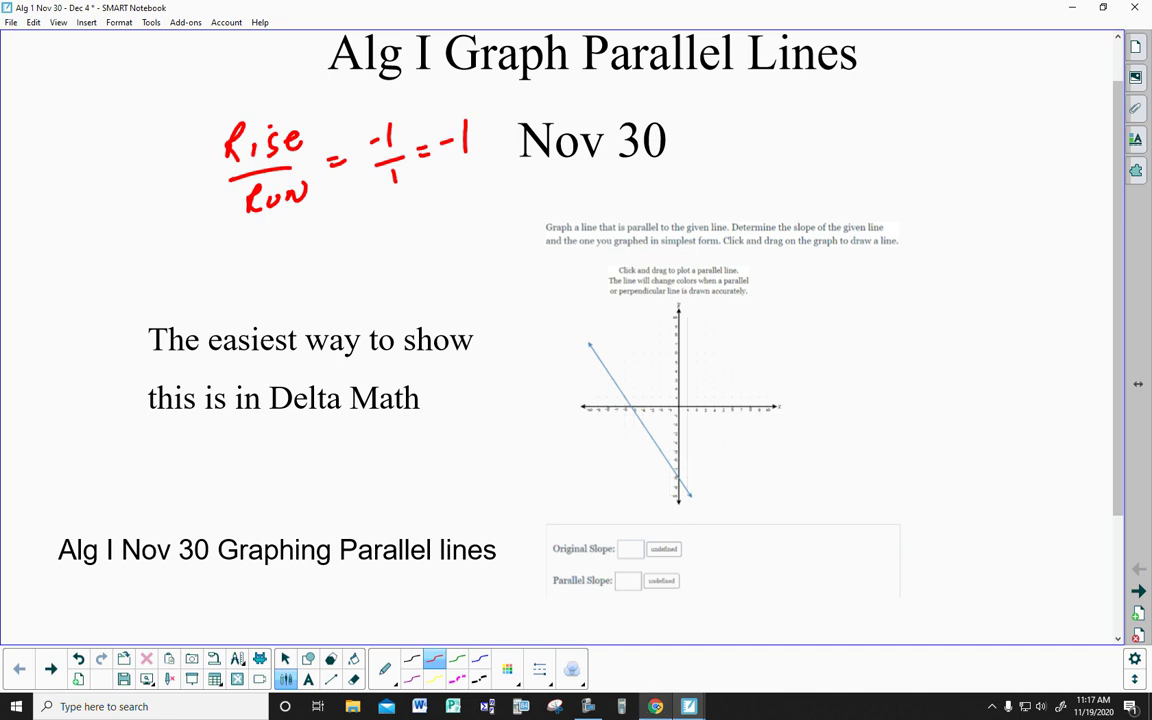
Return to the DeltaMath problem in Chrome and enter -1 as the Original Slope
{"action": "left_click", "coordinate": [655, 704]}
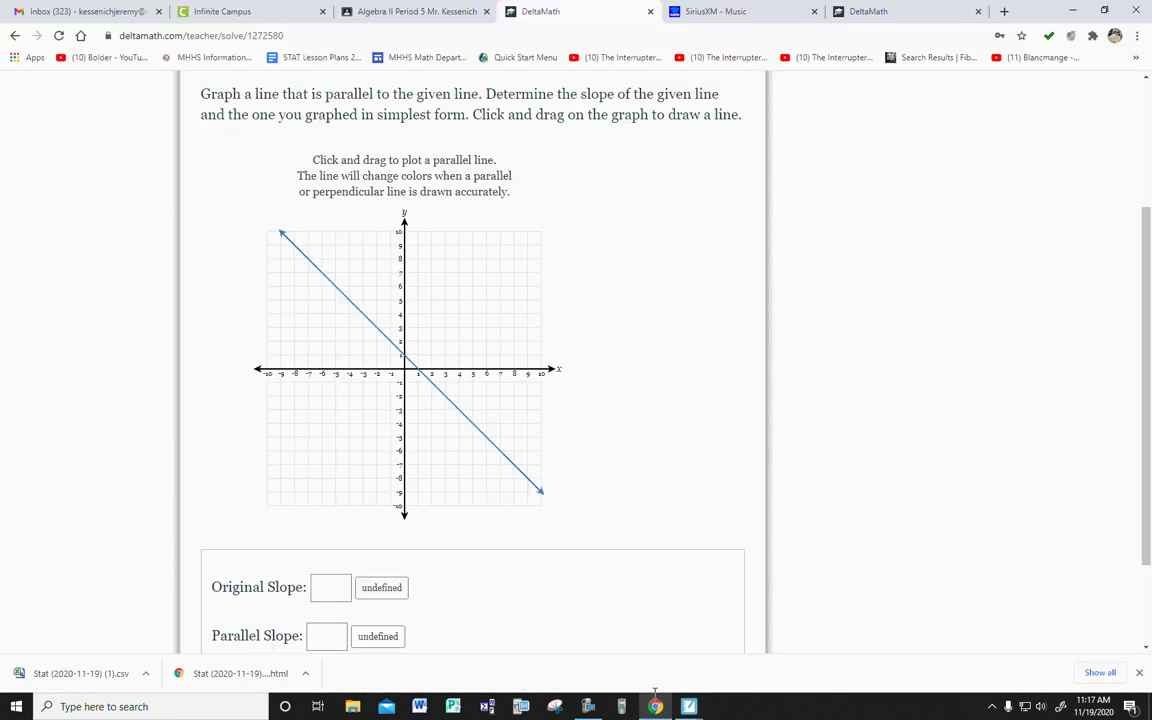
{"action": "type", "text": "-1"}
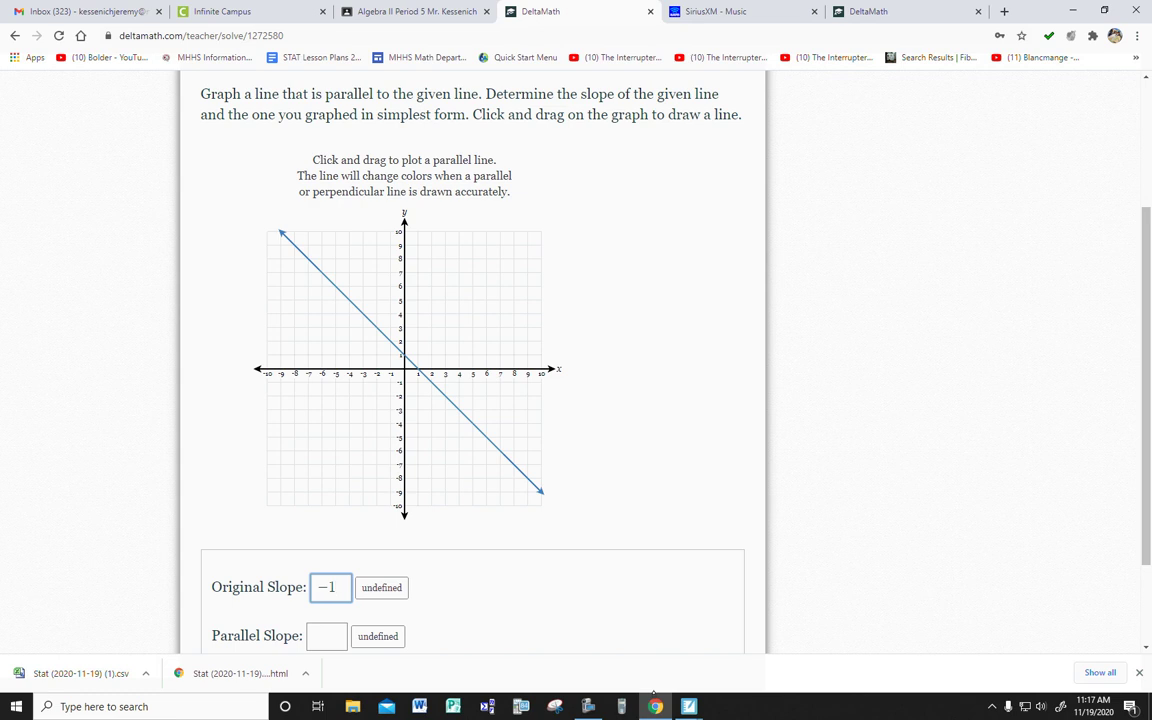
Try to plot a horizontal line through (0, 5) and (6, 5) on the graph
{"action": "left_click_drag", "start_coordinate": [404, 300], "coordinate": [486, 300]}
{"action": "scroll", "coordinate": [473, 320], "scroll_direction": "up", "scroll_amount": 1}
{"action": "scroll", "coordinate": [458, 386], "scroll_direction": "up", "scroll_amount": 1}
{"action": "scroll", "coordinate": [486, 313], "scroll_direction": "down", "scroll_amount": 2}
{"action": "scroll", "coordinate": [486, 334], "scroll_direction": "up", "scroll_amount": 1}
{"action": "scroll", "coordinate": [486, 300], "scroll_direction": "down", "scroll_amount": 1}
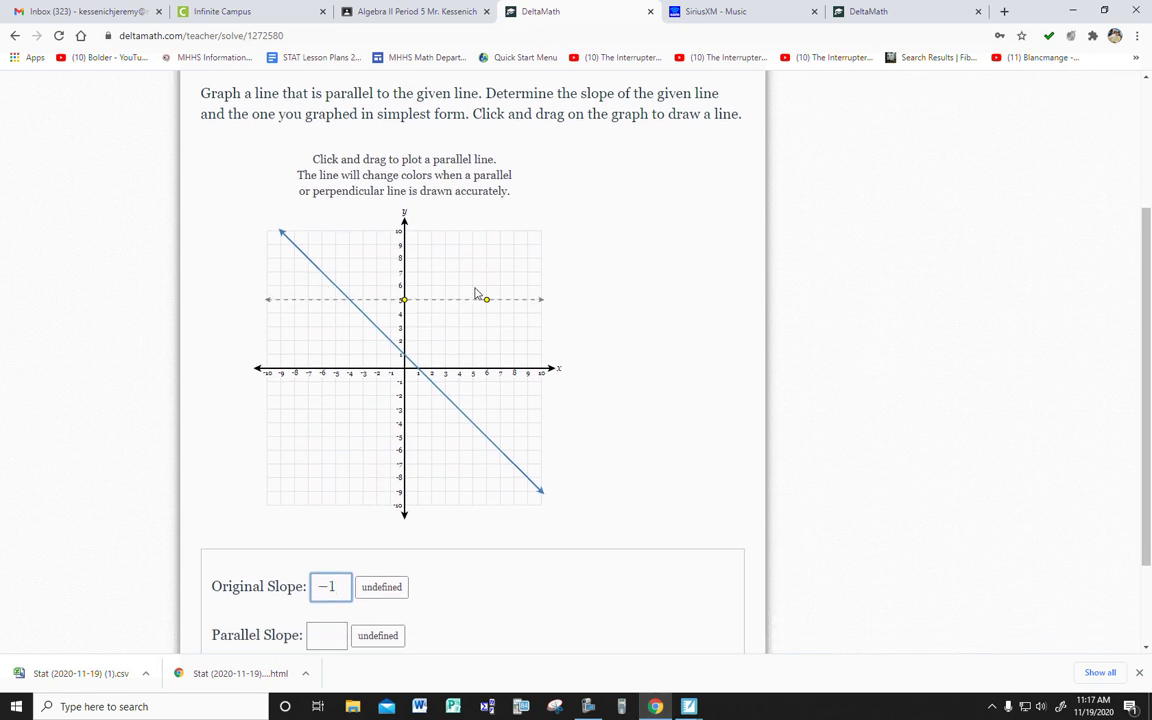
Plot a line parallel to the given one through (6, 5) and (8, 3)
{"action": "left_click", "coordinate": [476, 299]}
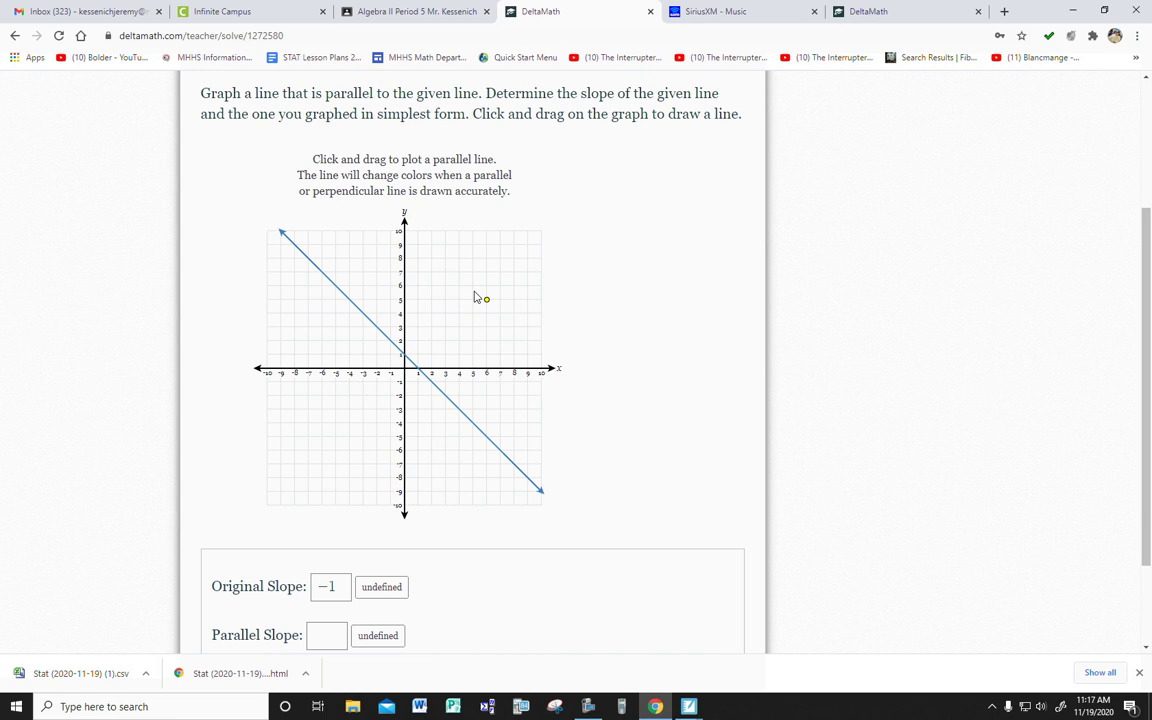
{"action": "left_click", "coordinate": [418, 244]}
{"action": "left_click_drag", "start_coordinate": [406, 231], "coordinate": [407, 230]}
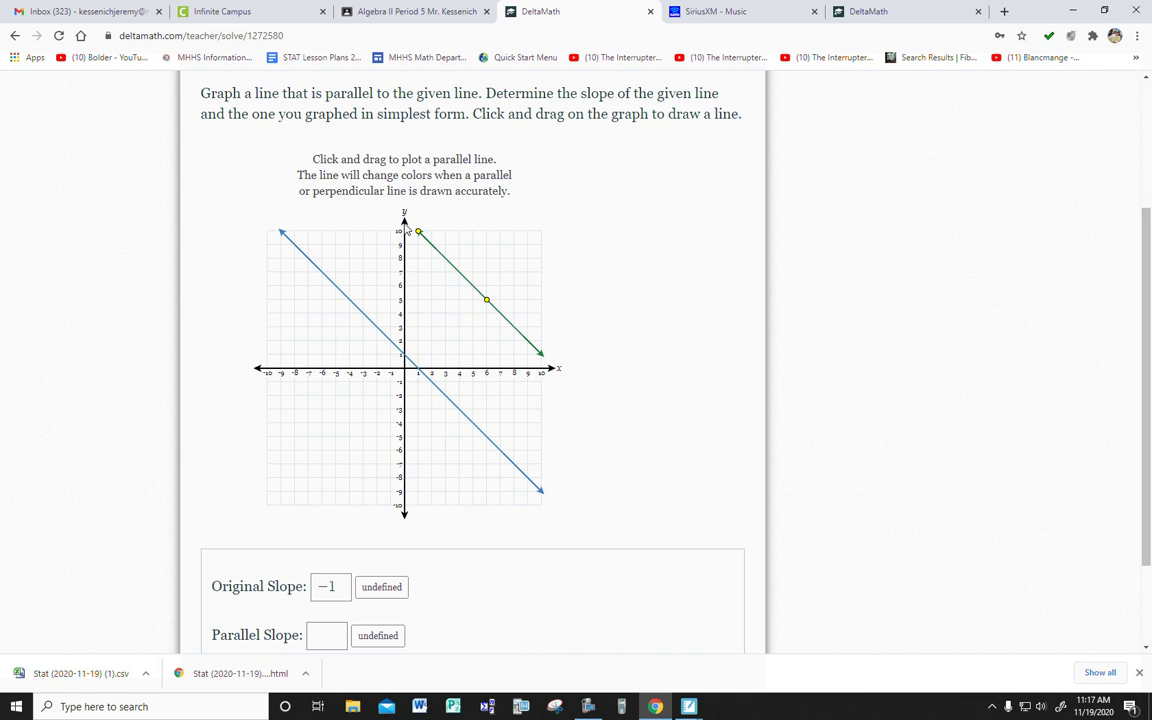
{"action": "left_click_drag", "start_coordinate": [407, 231], "coordinate": [502, 325]}
Enter -1 as the Parallel Slope of the plotted line
{"action": "left_click", "coordinate": [326, 632]}
{"action": "type", "text": "-1"}
{"action": "scroll", "coordinate": [432, 633], "scroll_direction": "down", "scroll_amount": 2}
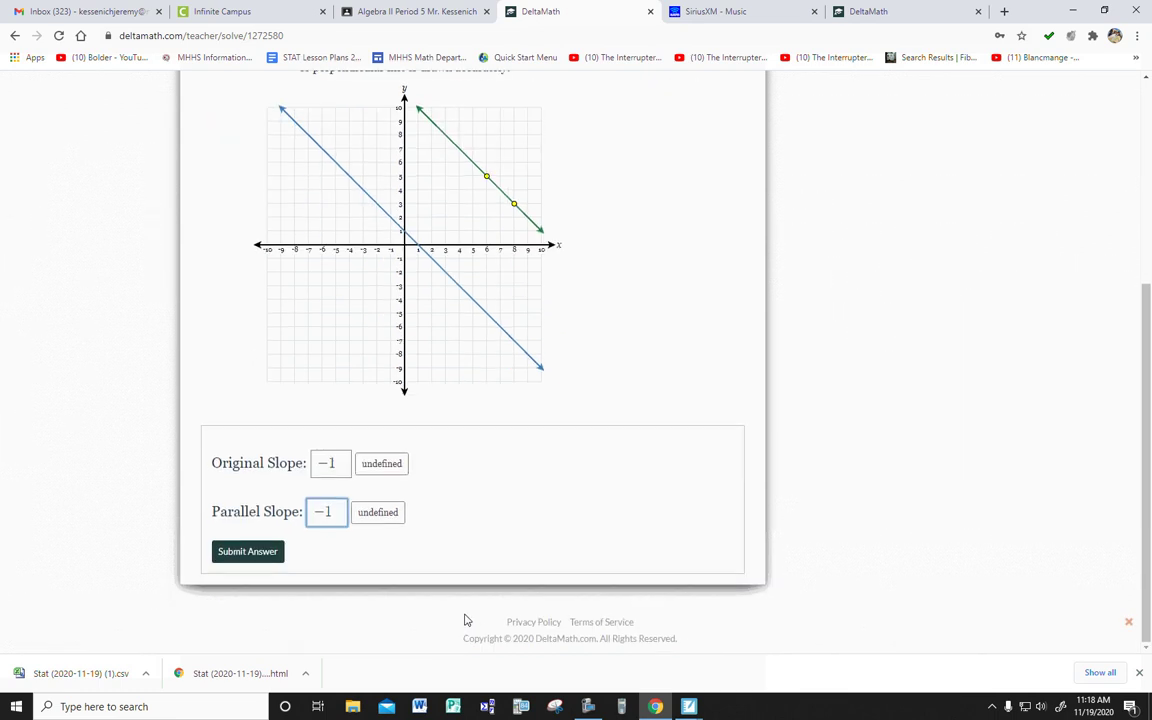
Load a new parallel-lines problem and enter 1 as its Original Slope
{"action": "scroll", "coordinate": [508, 480], "scroll_direction": "up", "scroll_amount": 3}
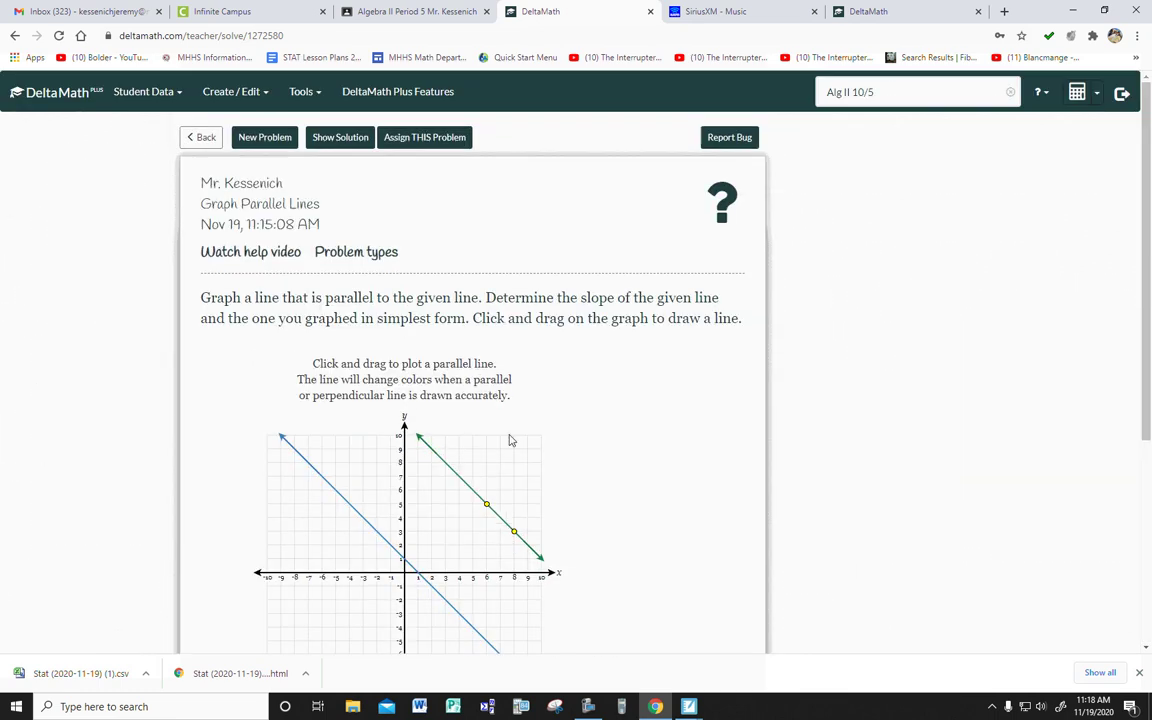
{"action": "left_click", "coordinate": [262, 138]}
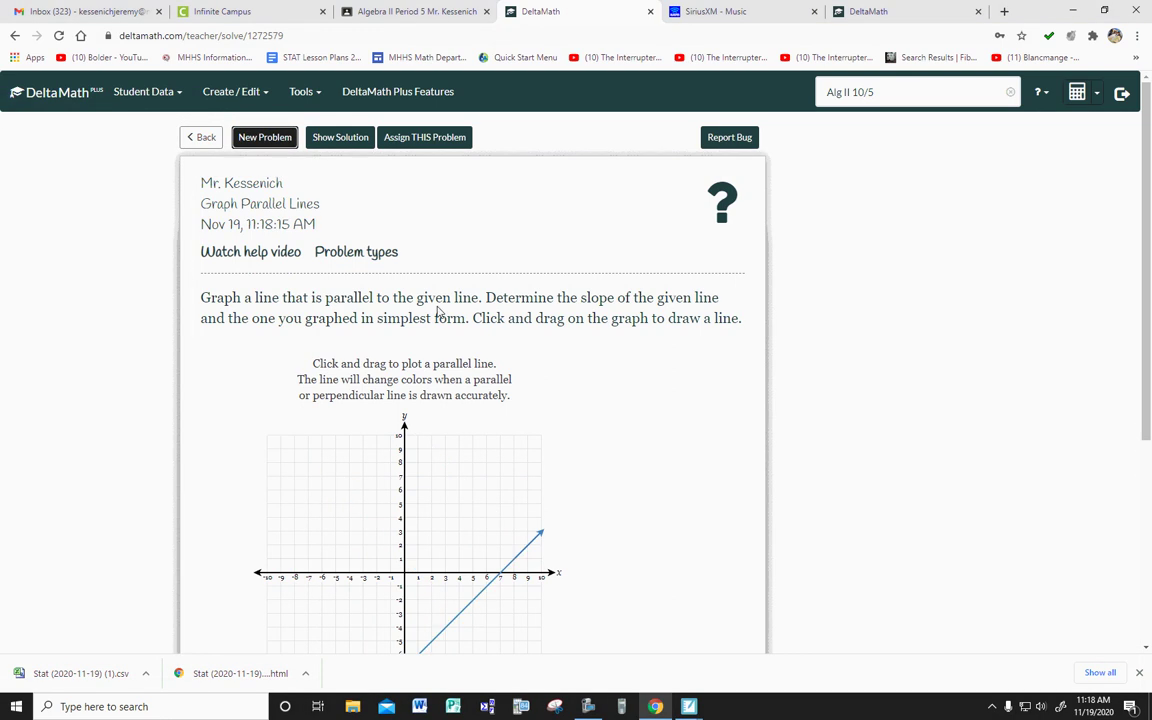
{"action": "scroll", "coordinate": [663, 427], "scroll_direction": "down", "scroll_amount": 2}
{"action": "scroll", "coordinate": [664, 427], "scroll_direction": "down", "scroll_amount": 1}
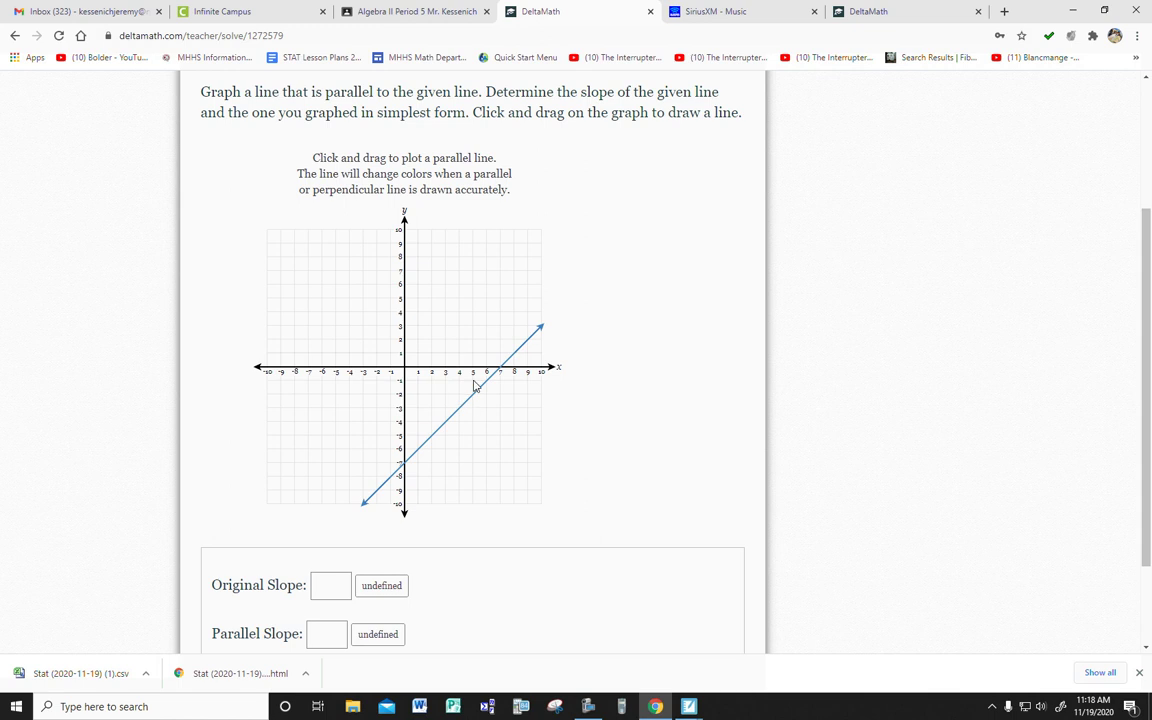
{"action": "left_click", "coordinate": [321, 585]}
{"action": "type", "text": "1"}
Plot a parallel line through (0, -3) and (9, 6) and enter 1 as the Parallel Slope
{"action": "mouse_move", "coordinate": [404, 409]}
{"action": "left_mouse_down"}
{"action": "mouse_move", "coordinate": [524, 309]}
{"action": "mouse_move", "coordinate": [526, 254]}
{"action": "mouse_move", "coordinate": [532, 288]}
{"action": "left_mouse_up"}
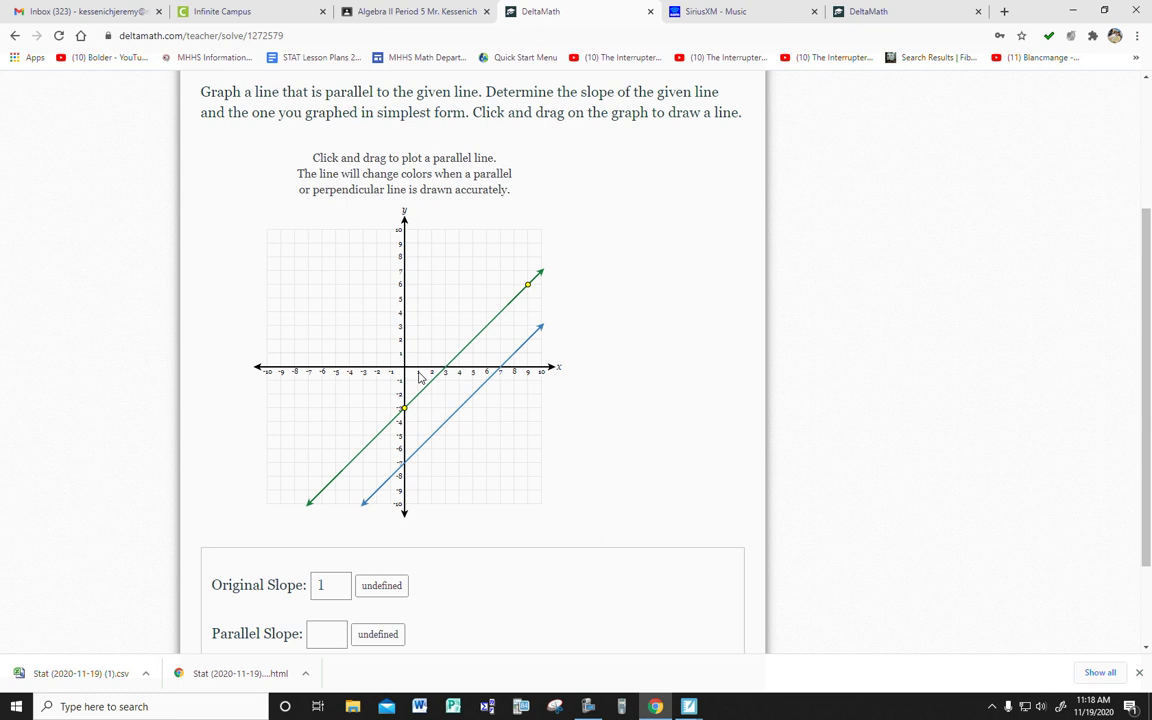
{"action": "left_click", "coordinate": [327, 634]}
{"action": "type", "text": "1"}
{"action": "scroll", "coordinate": [250, 350], "scroll_direction": "up", "scroll_amount": 3}
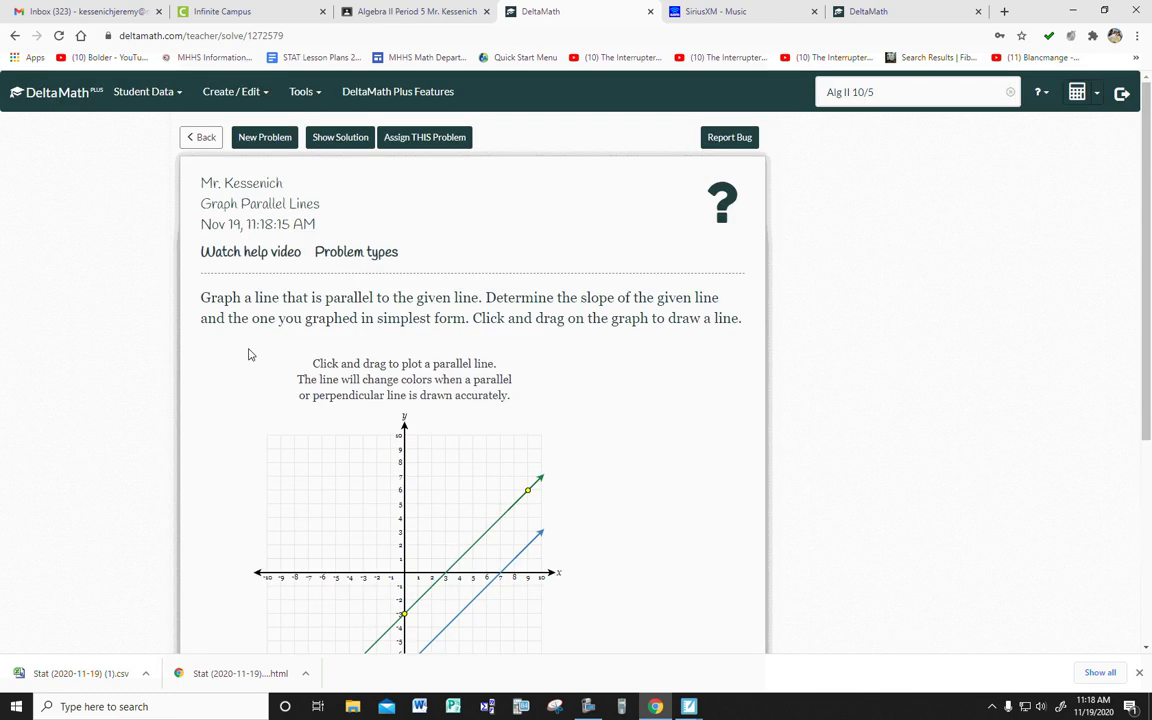
Load another problem, and in the SMART Notebook file handwrite 0/1 = 0 in red below the -1 slope calculation
{"action": "left_click", "coordinate": [265, 140]}
{"action": "scroll", "coordinate": [266, 456], "scroll_direction": "down", "scroll_amount": 3}
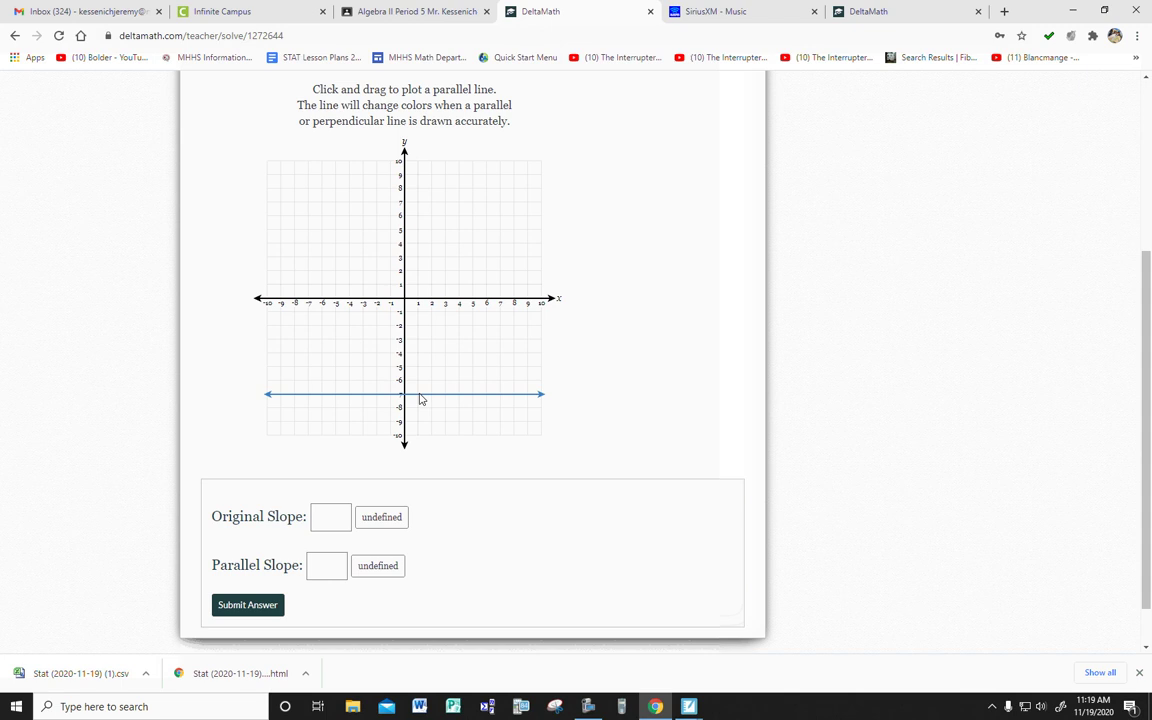
{"action": "mouse_move", "coordinate": [689, 706]}
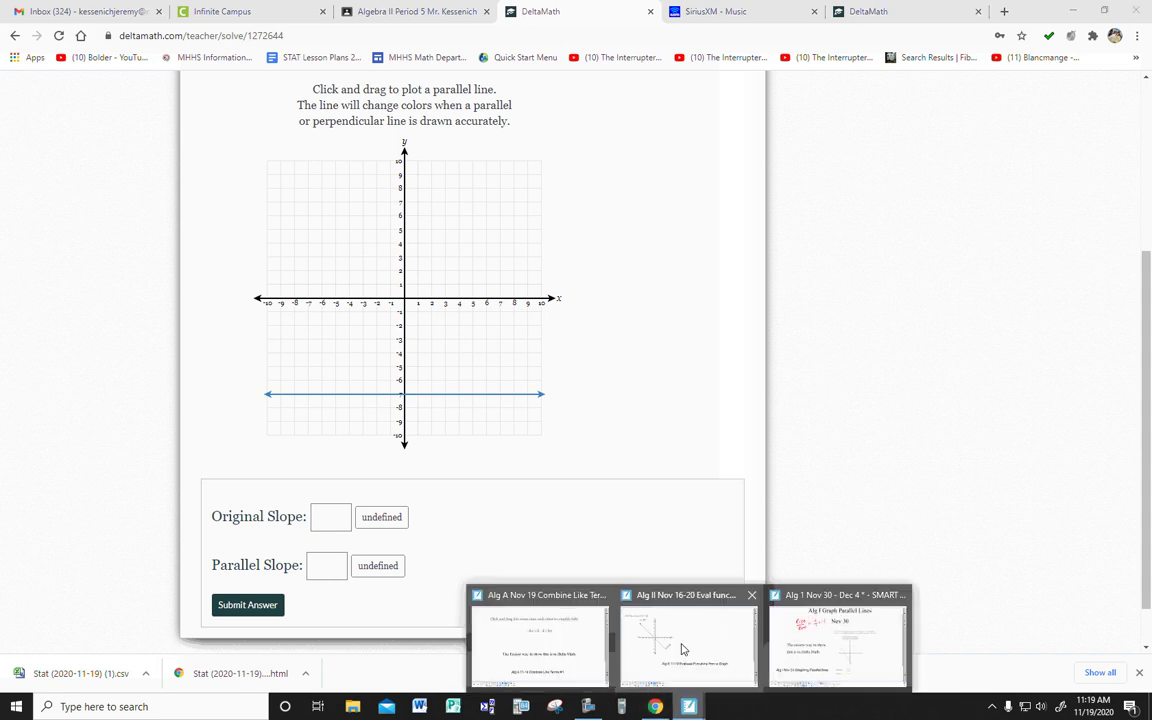
{"action": "left_click", "coordinate": [797, 633]}
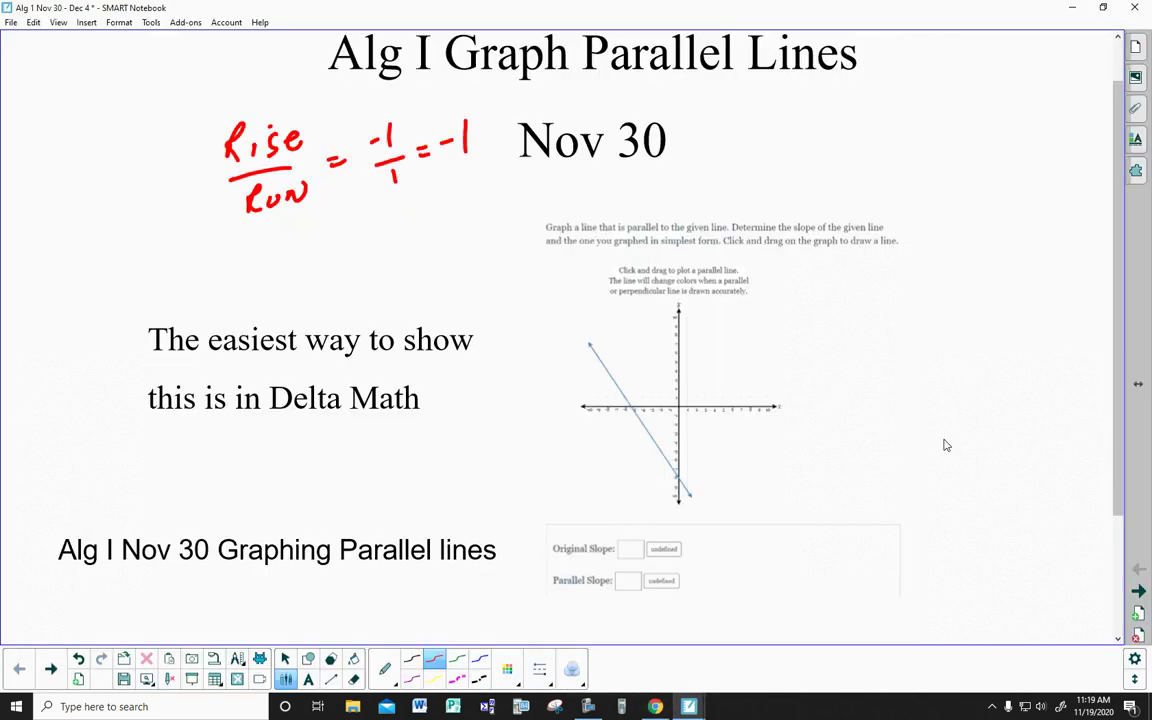
{"action": "mouse_move", "coordinate": [404, 216]}
{"action": "left_mouse_down"}
{"action": "mouse_move", "coordinate": [430, 243]}
{"action": "mouse_move", "coordinate": [406, 272]}
{"action": "left_mouse_up"}
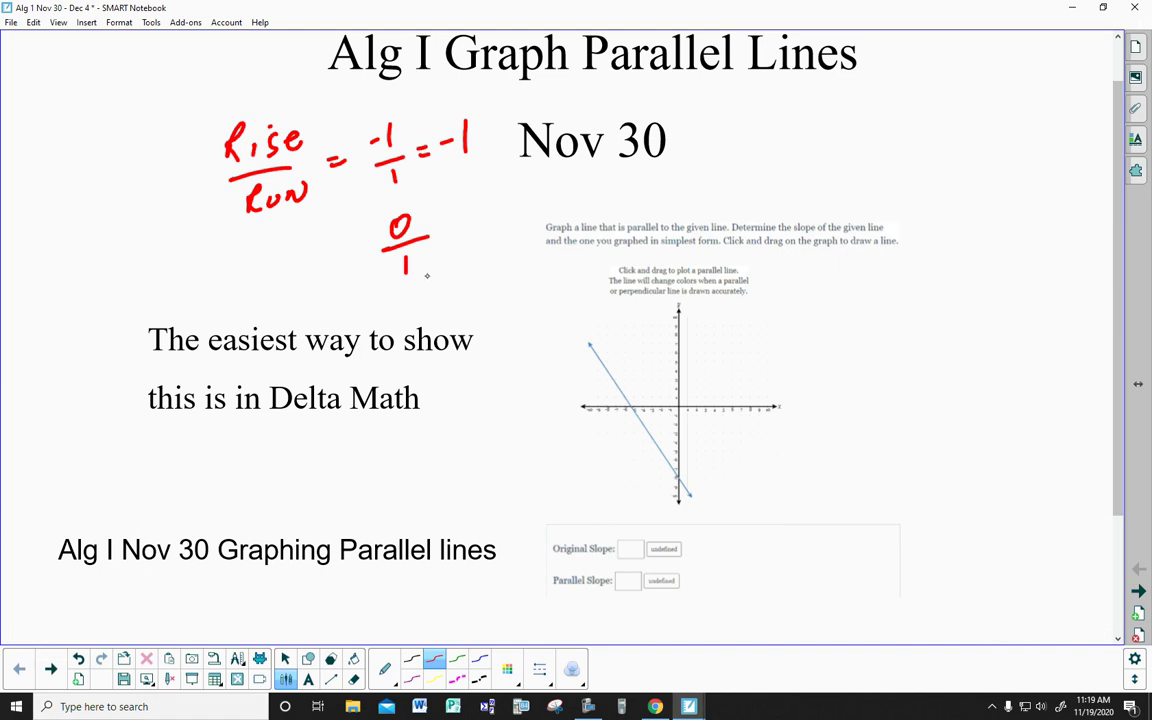
{"action": "left_click_drag", "start_coordinate": [438, 224], "coordinate": [455, 221]}
{"action": "left_click_drag", "start_coordinate": [440, 232], "coordinate": [478, 217]}
Back in DeltaMath, enter 0 as the Original Slope and plot a horizontal line through (-2, 2) and (10, 2)
{"action": "left_click", "coordinate": [654, 706]}
{"action": "left_click", "coordinate": [310, 516]}
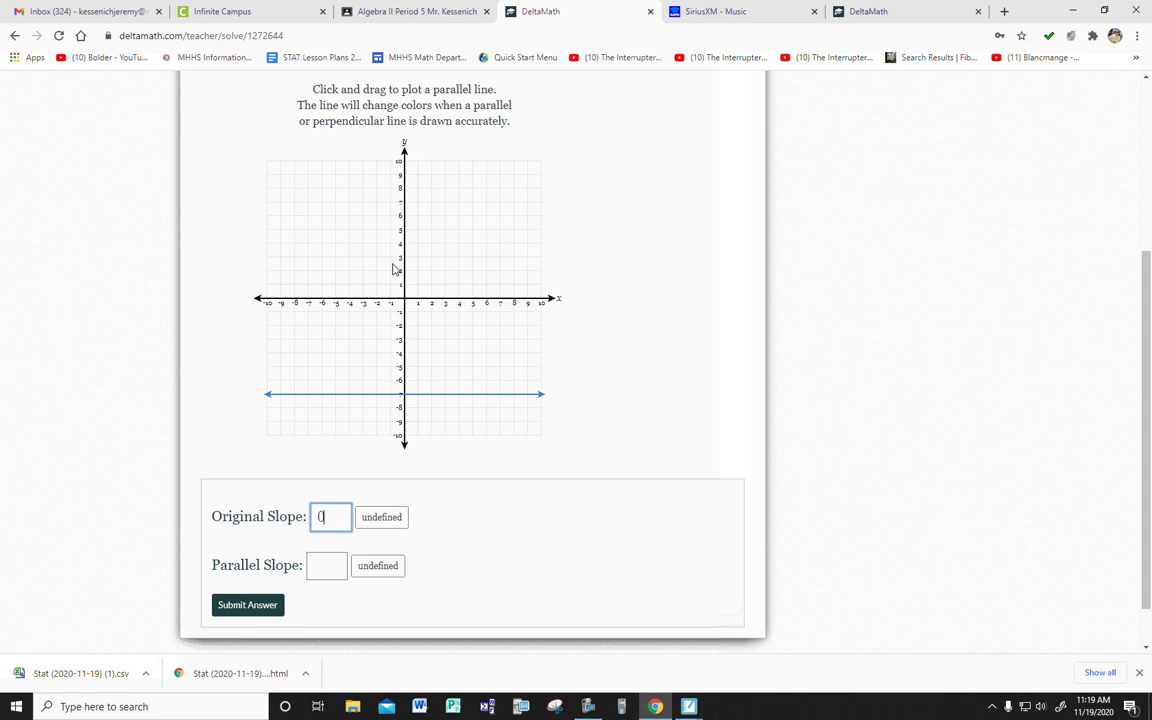
{"action": "left_click_drag", "start_coordinate": [376, 271], "coordinate": [545, 283]}
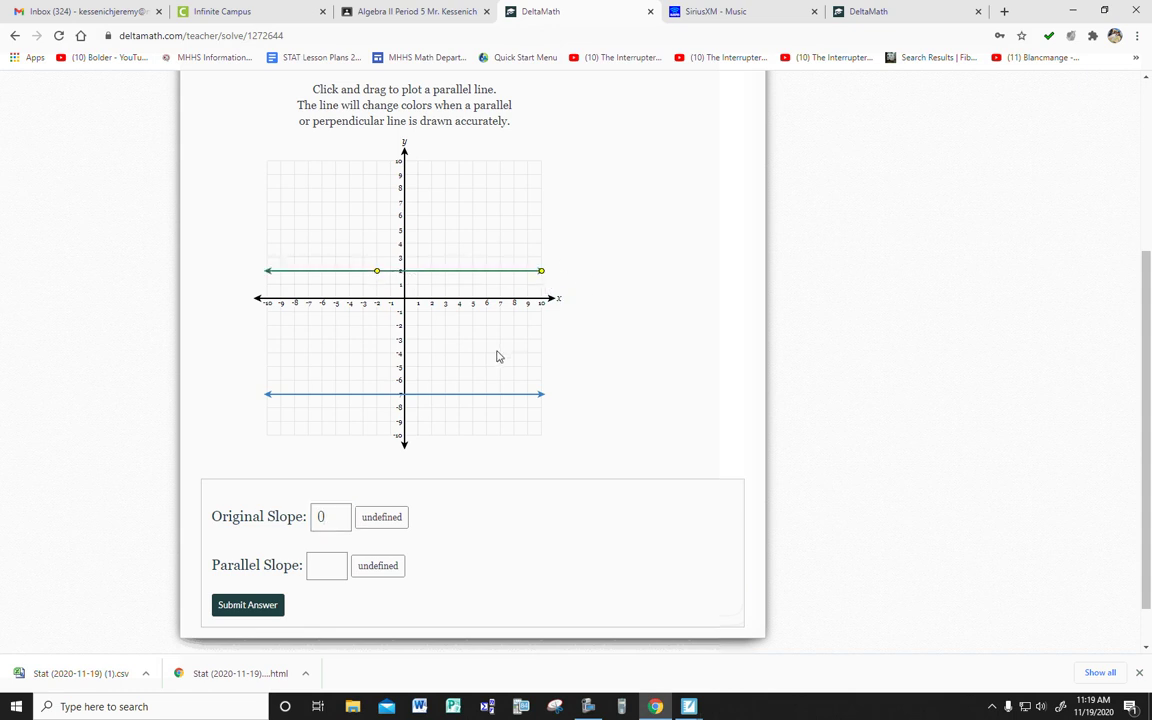
Enter 0 as the Parallel Slope and load new problems until the given line is vertical
{"action": "left_click", "coordinate": [316, 569]}
{"action": "type", "text": "0"}
{"action": "scroll", "coordinate": [316, 570], "scroll_direction": "up", "scroll_amount": 3}
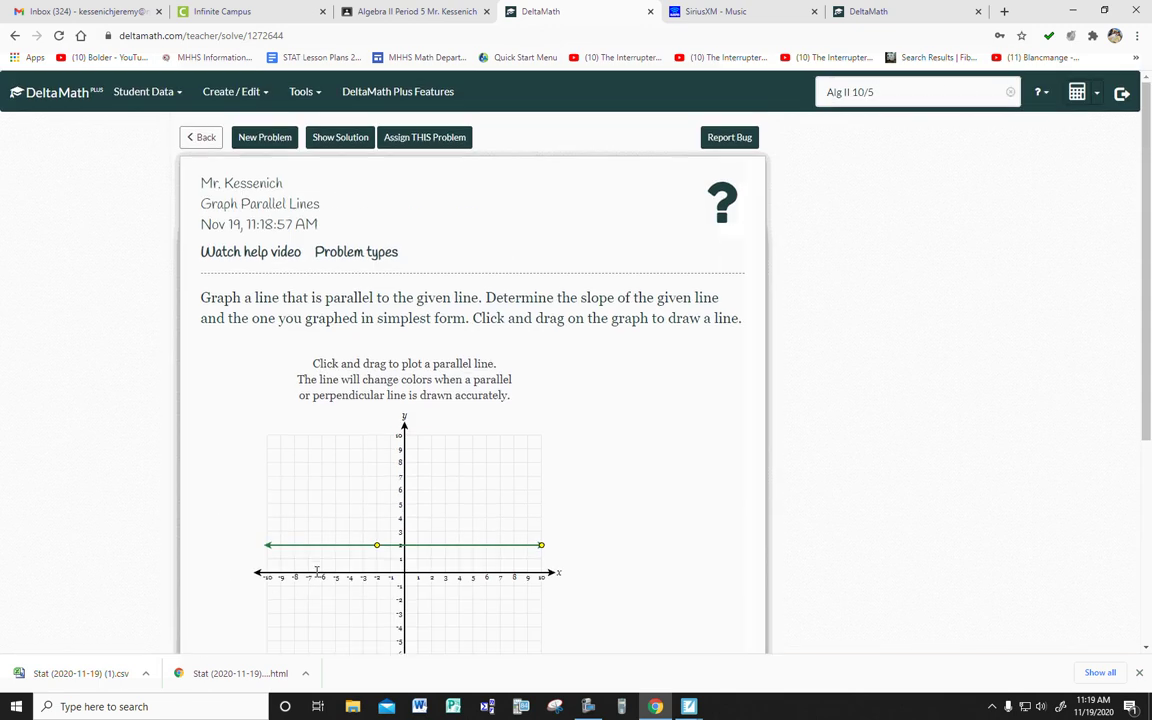
{"action": "left_click", "coordinate": [263, 138]}
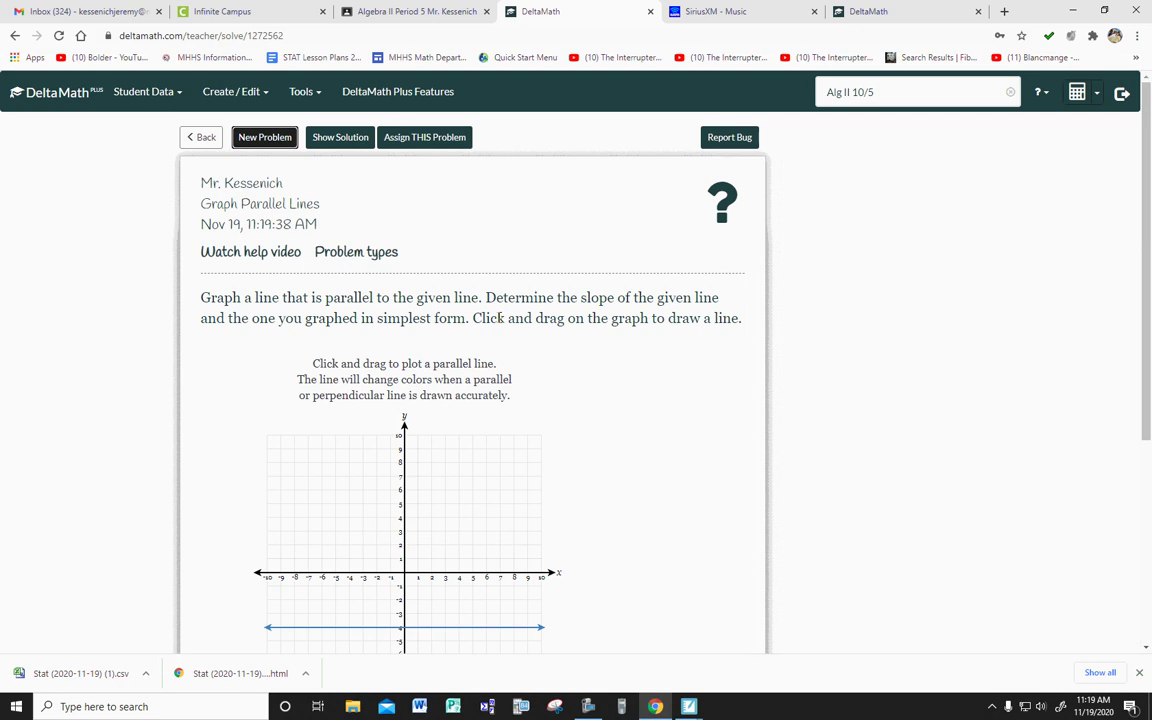
{"action": "left_click", "coordinate": [266, 140]}
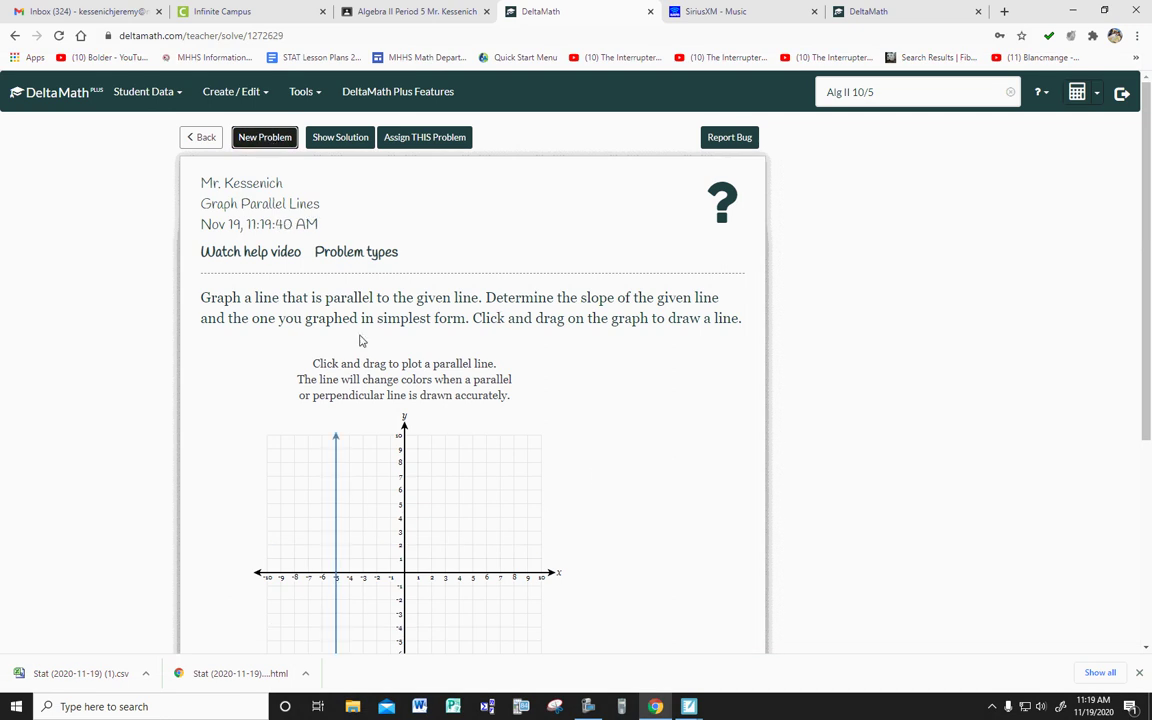
{"action": "scroll", "coordinate": [597, 476], "scroll_direction": "down", "scroll_amount": 2}
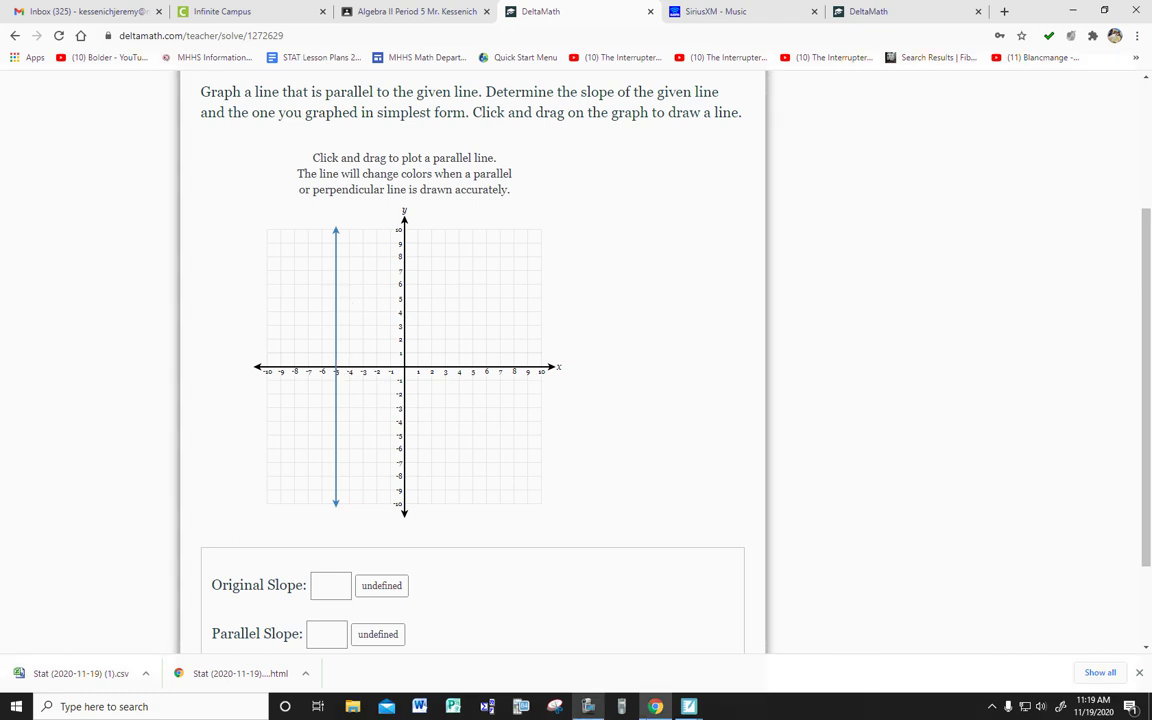
In the SMART Notebook file, handwrite 2/0 = undf in red below the 0/1 calculation
{"action": "left_click", "coordinate": [689, 707]}
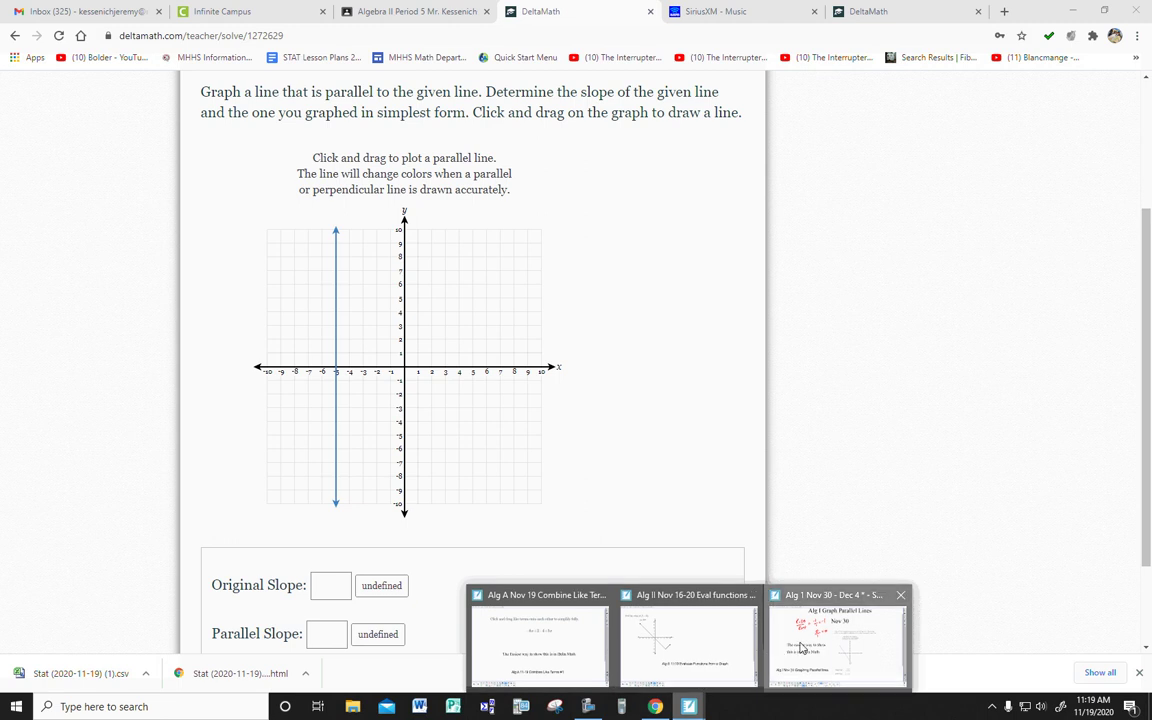
{"action": "left_click", "coordinate": [718, 585]}
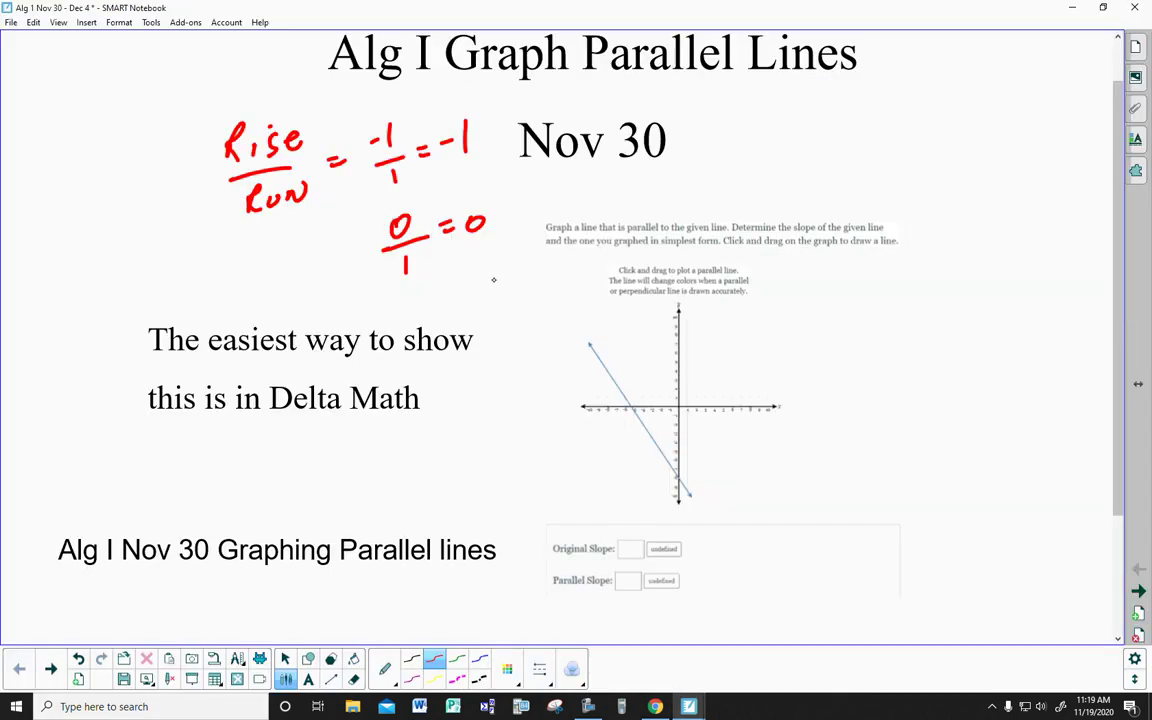
{"action": "left_click_drag", "start_coordinate": [480, 272], "coordinate": [500, 289]}
{"action": "mouse_move", "coordinate": [472, 297]}
{"action": "left_mouse_down"}
{"action": "mouse_move", "coordinate": [519, 286]}
{"action": "mouse_move", "coordinate": [501, 304]}
{"action": "mouse_move", "coordinate": [546, 284]}
{"action": "left_mouse_up"}
{"action": "mouse_move", "coordinate": [533, 293]}
{"action": "left_mouse_down"}
{"action": "mouse_move", "coordinate": [615, 256]}
{"action": "mouse_move", "coordinate": [628, 268]}
{"action": "mouse_move", "coordinate": [638, 254]}
{"action": "left_mouse_up"}
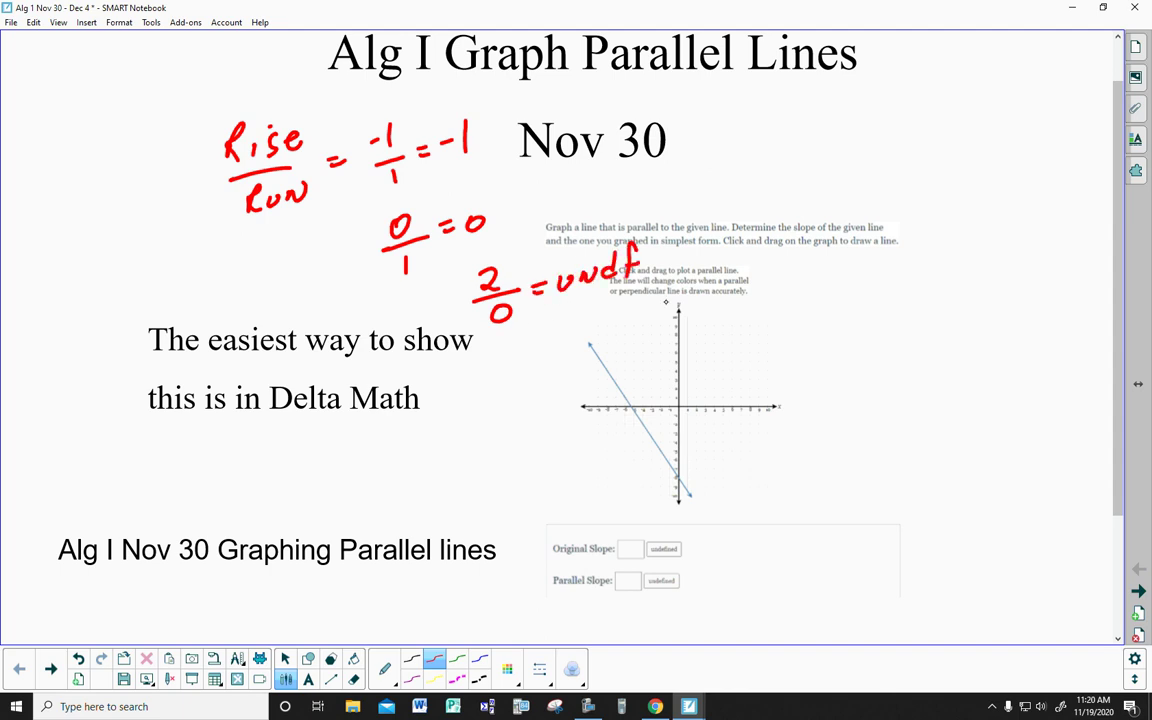
Back in DeltaMath, set the Original Slope to undefined and plot a vertical line through (-3, -1) and (-3, 5)
{"action": "left_click", "coordinate": [655, 708]}
{"action": "left_click_drag", "start_coordinate": [363, 381], "coordinate": [364, 300]}
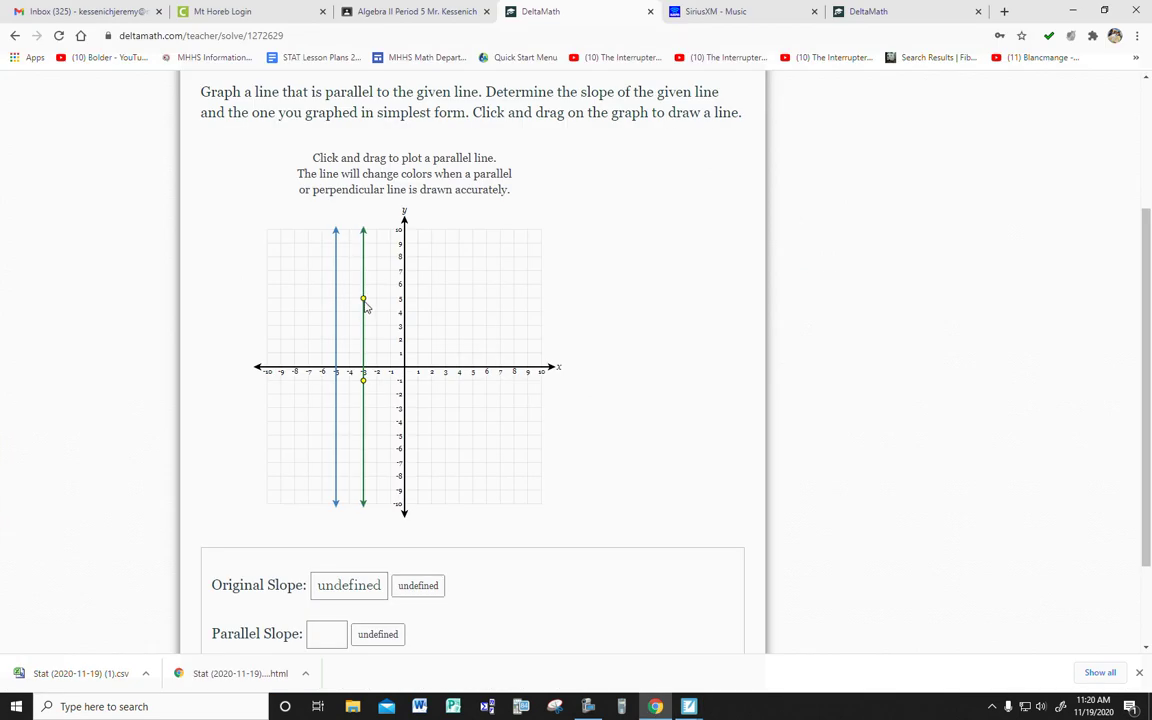
Set the Parallel Slope to undefined and load another new problem
{"action": "left_click", "coordinate": [379, 638]}
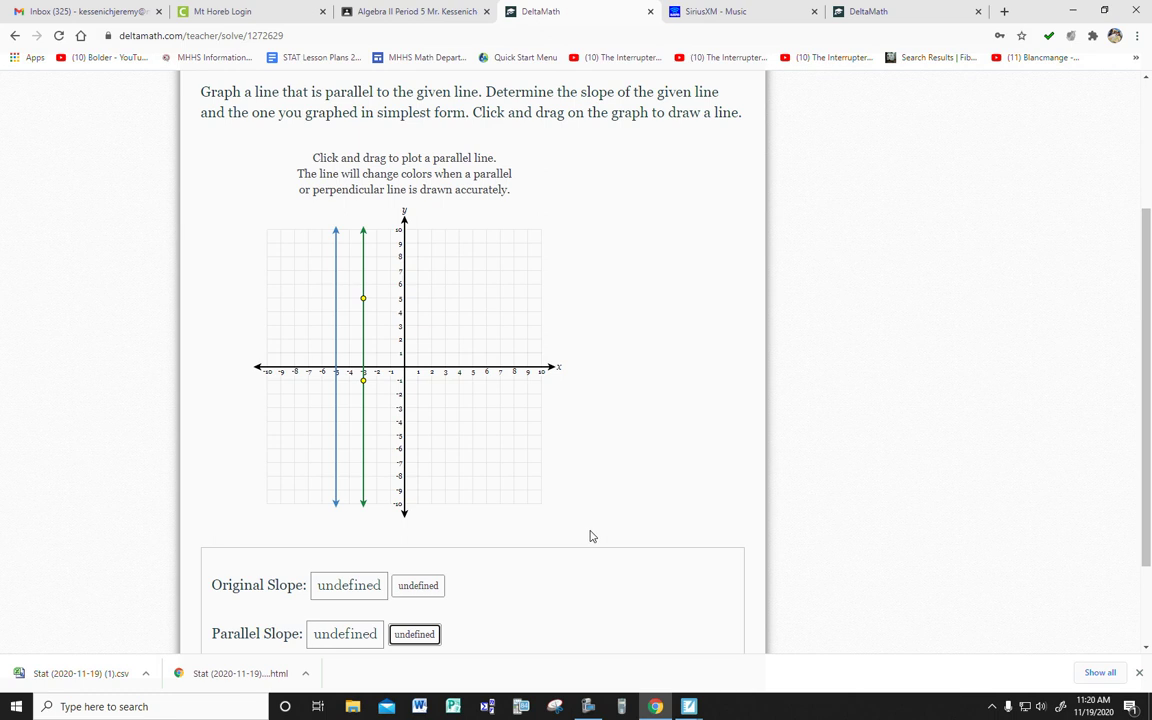
{"action": "scroll", "coordinate": [575, 520], "scroll_direction": "up", "scroll_amount": 3}
{"action": "left_click", "coordinate": [266, 141]}
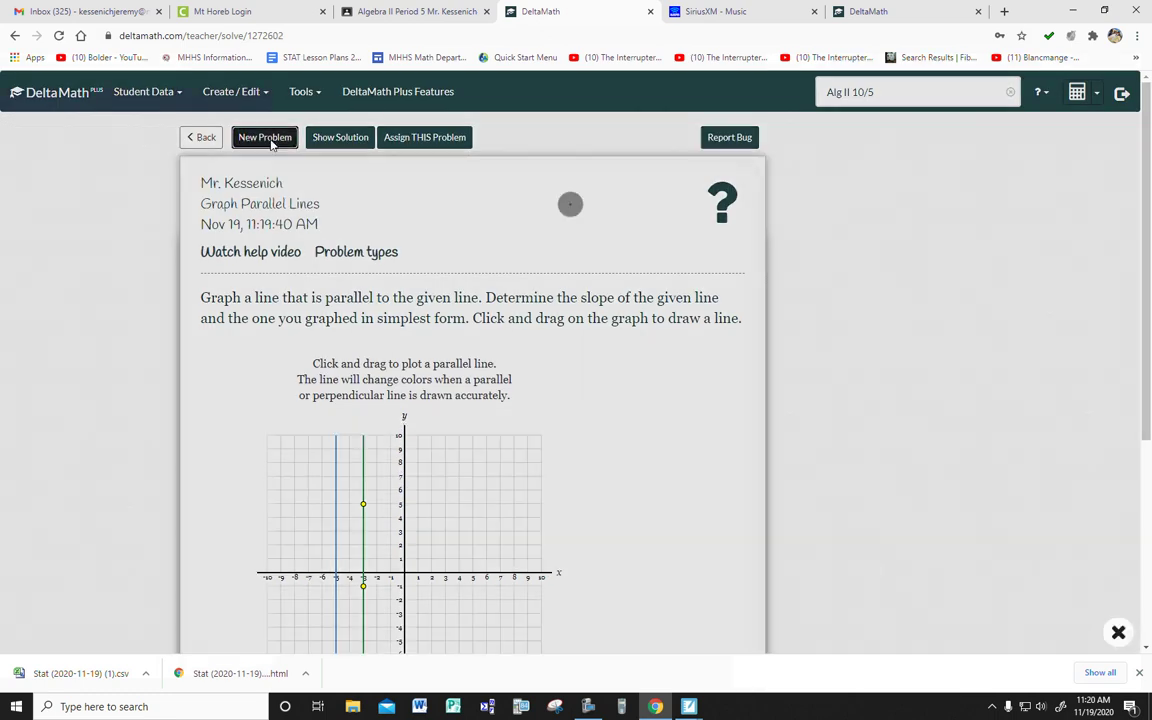
Load new problems until the given line passes through (0, -2) and (8, 10)
{"action": "left_click", "coordinate": [266, 140]}
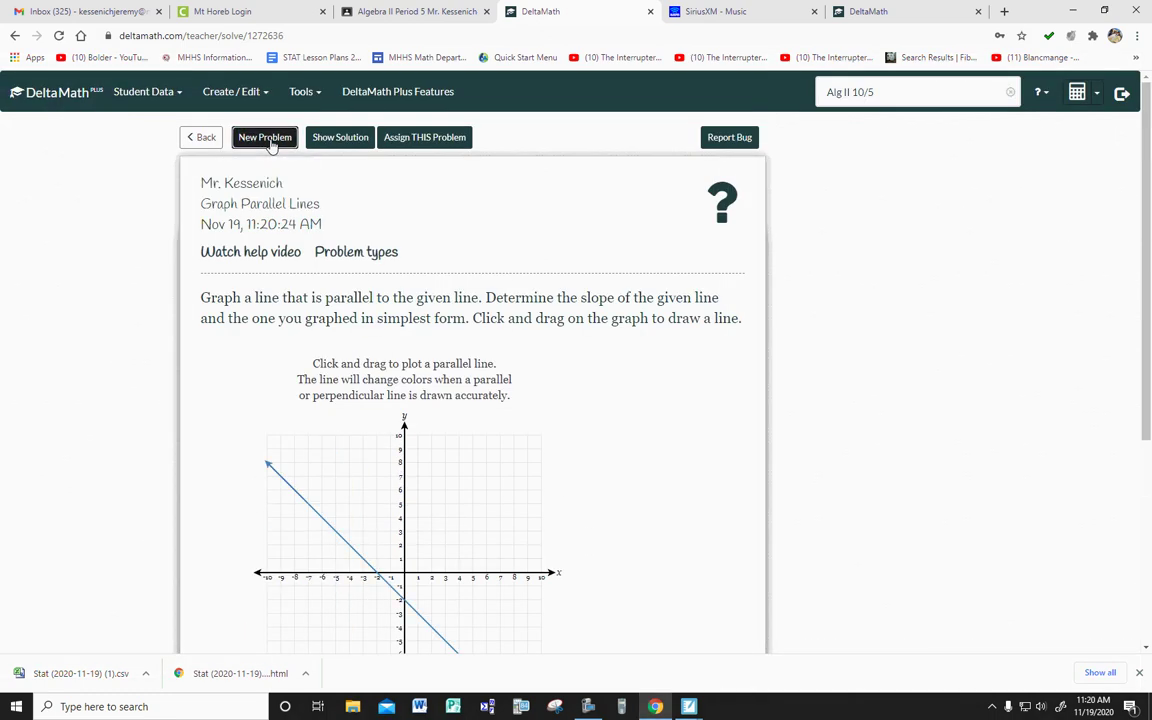
{"action": "left_click", "coordinate": [268, 141]}
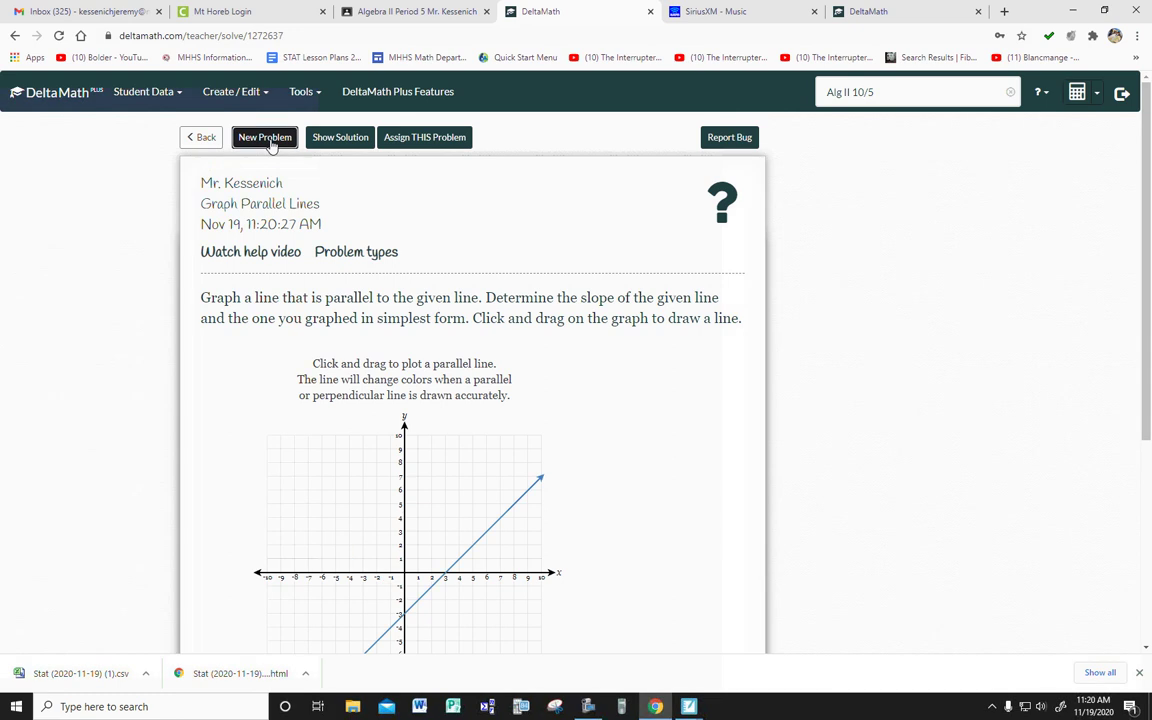
{"action": "left_click", "coordinate": [268, 141]}
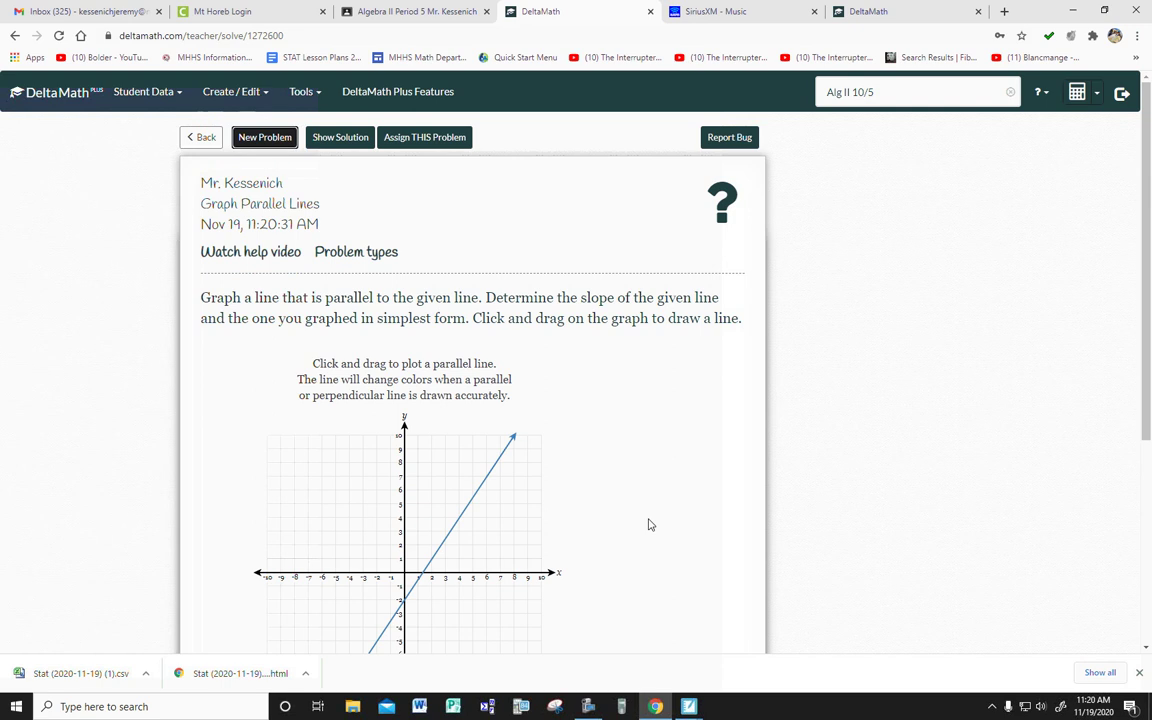
Enter 3/2 as the Original Slope of the given line
{"action": "scroll", "coordinate": [648, 524], "scroll_direction": "down", "scroll_amount": 3}
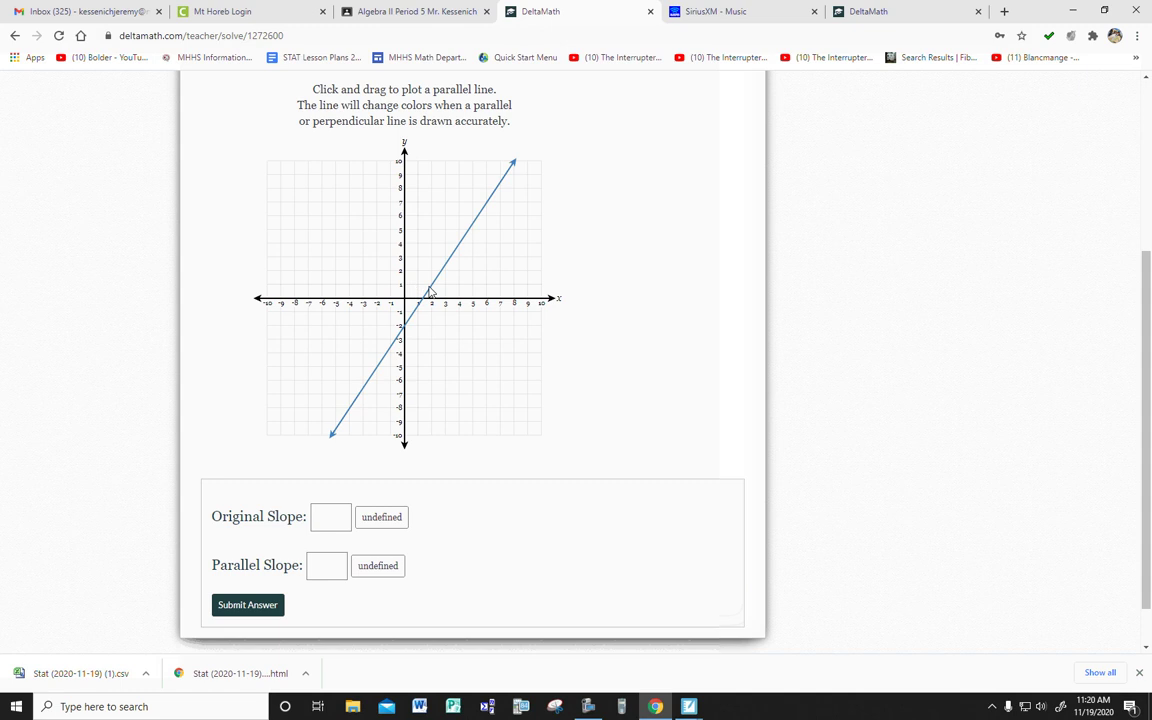
{"action": "left_click", "coordinate": [324, 513]}
{"action": "type", "text": "3/2"}
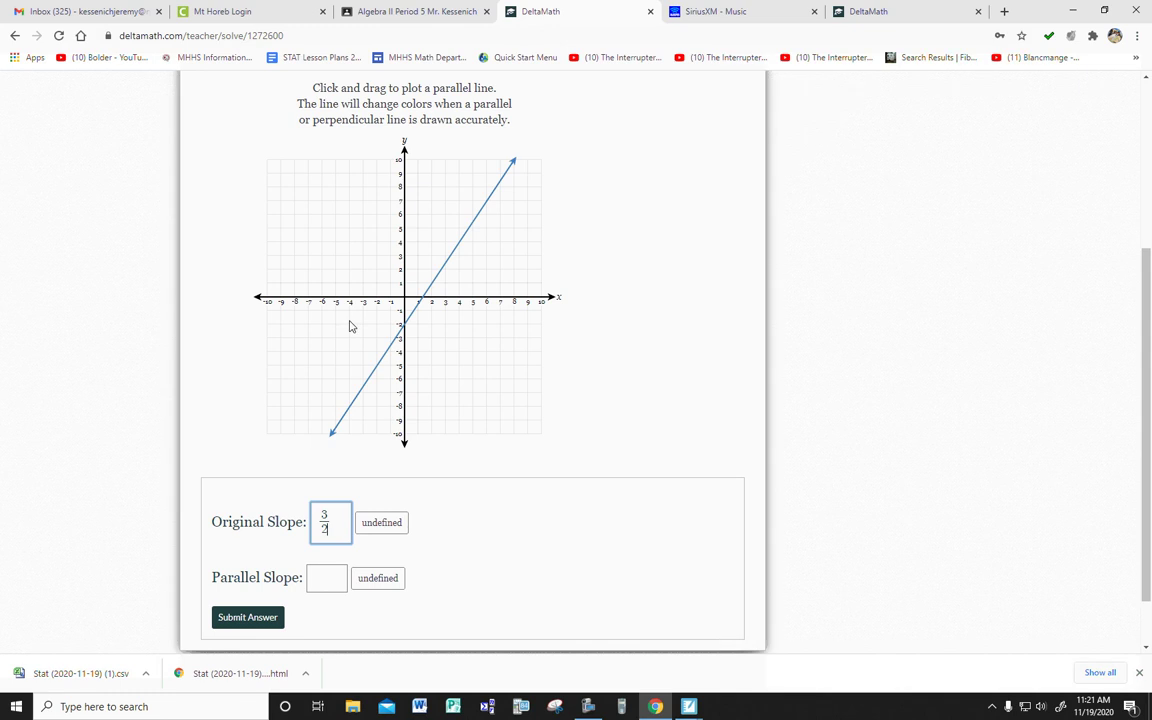
Plot a parallel line through (-4, -2) and (2, 7), and enter 3/2 as the Parallel Slope
{"action": "left_click_drag", "start_coordinate": [349, 324], "coordinate": [436, 203]}
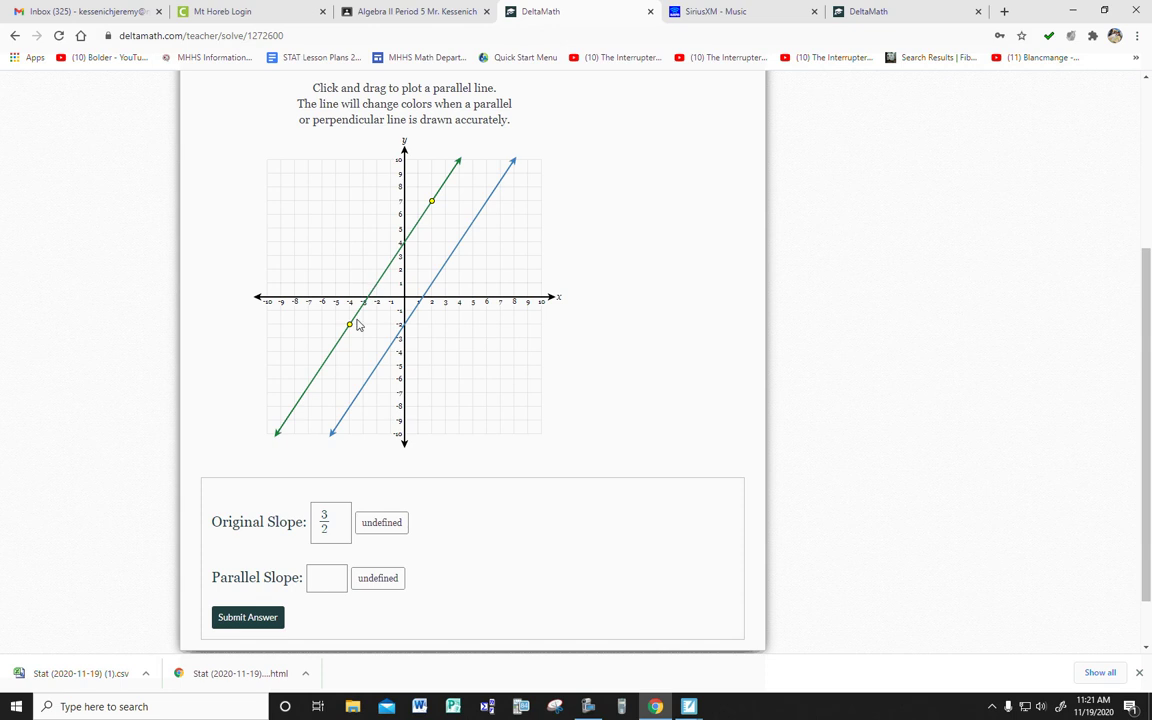
{"action": "left_click", "coordinate": [328, 574]}
{"action": "type", "text": "3/2"}
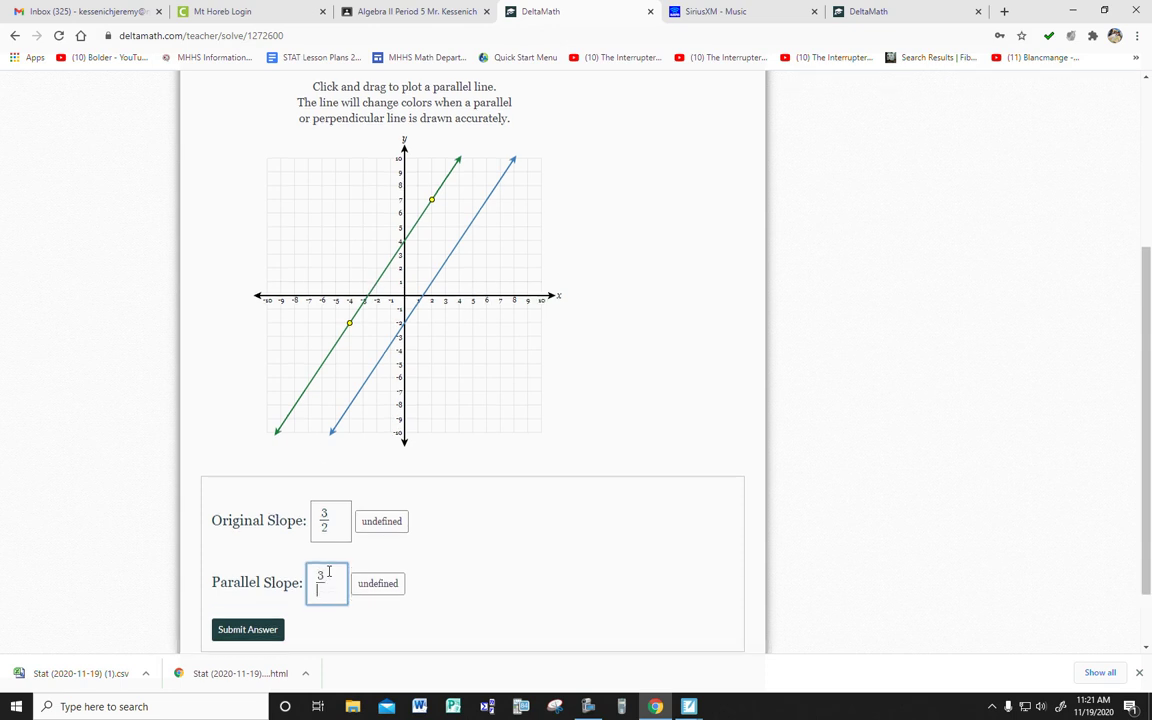